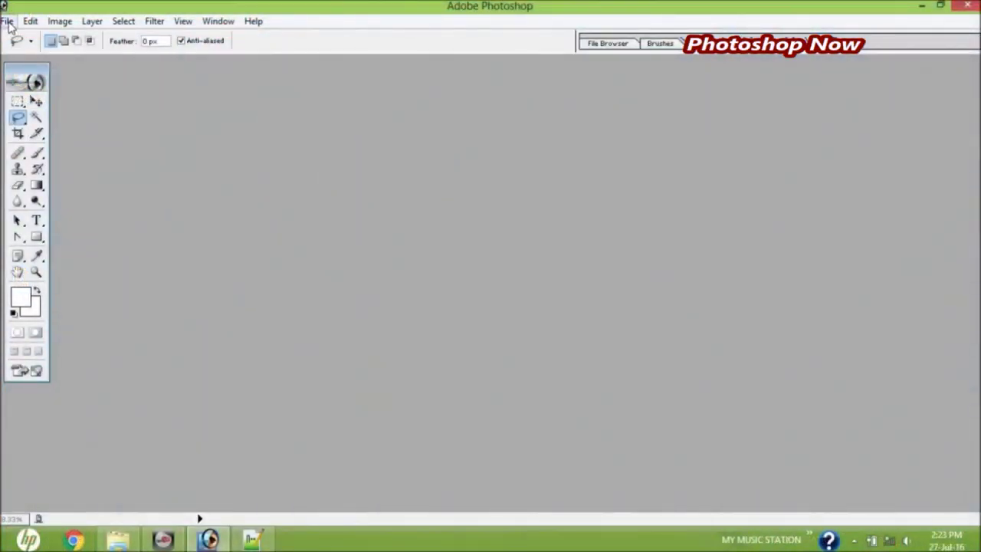
- Open DSC01232.JPG, the boy in front of the yellow tarp, from the wallpapers folder
{"action": "left_click", "coordinate": [9, 21]}
{"action": "left_click", "coordinate": [29, 51]}
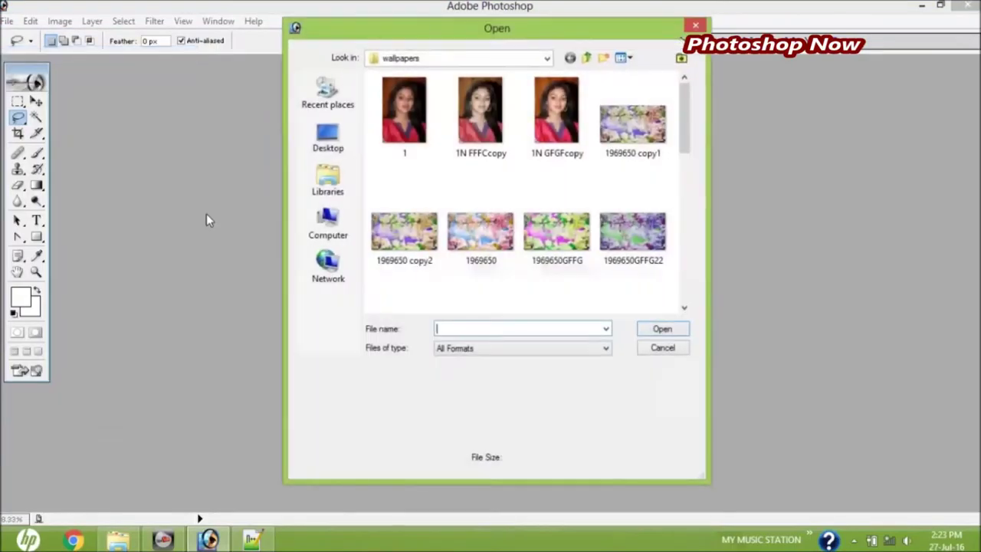
{"action": "left_click", "coordinate": [684, 309]}
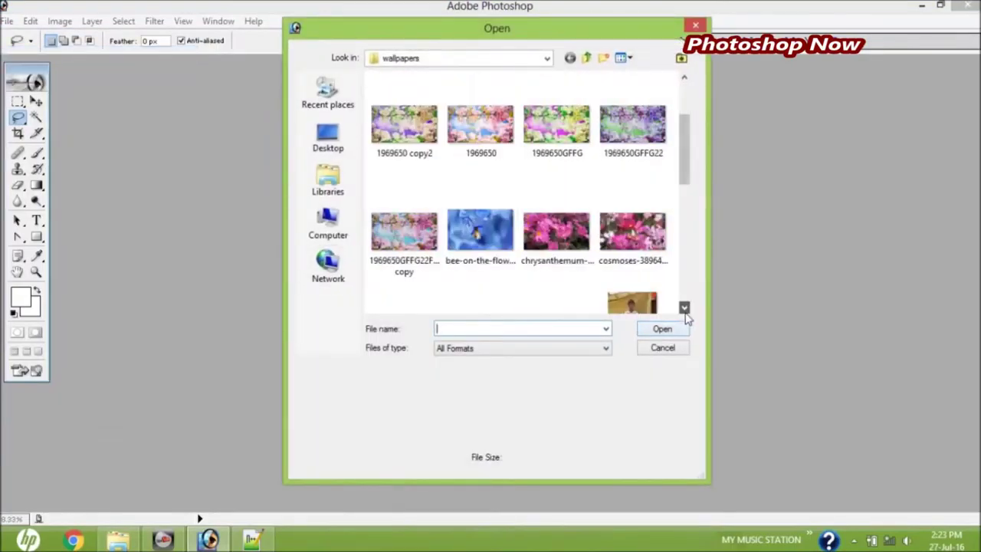
{"action": "left_click", "coordinate": [685, 308]}
{"action": "left_click", "coordinate": [664, 199]}
{"action": "double_click", "coordinate": [663, 199]}
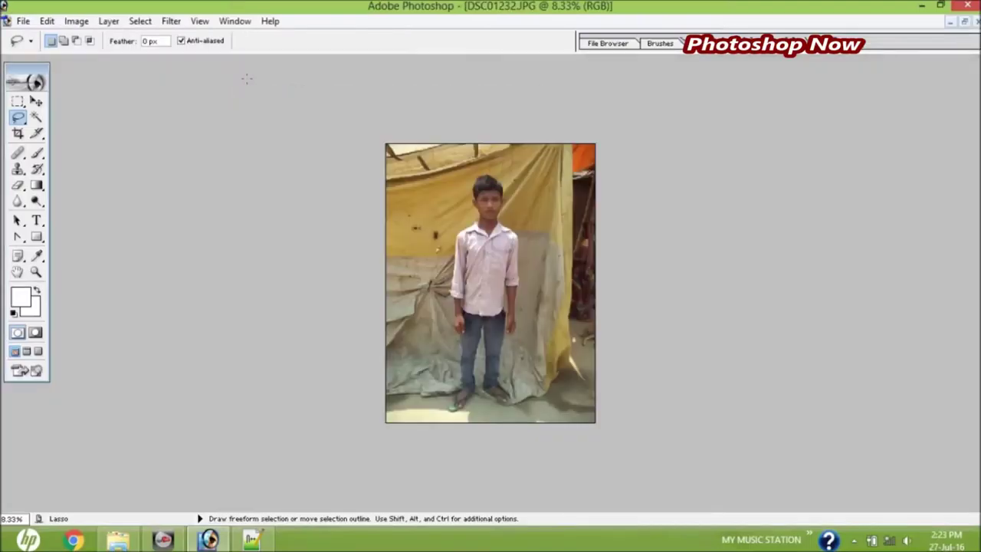
- Zoom in twice on the boy photo, then zoom back out to see it whole
{"action": "key", "text": "ctrl+plus"}
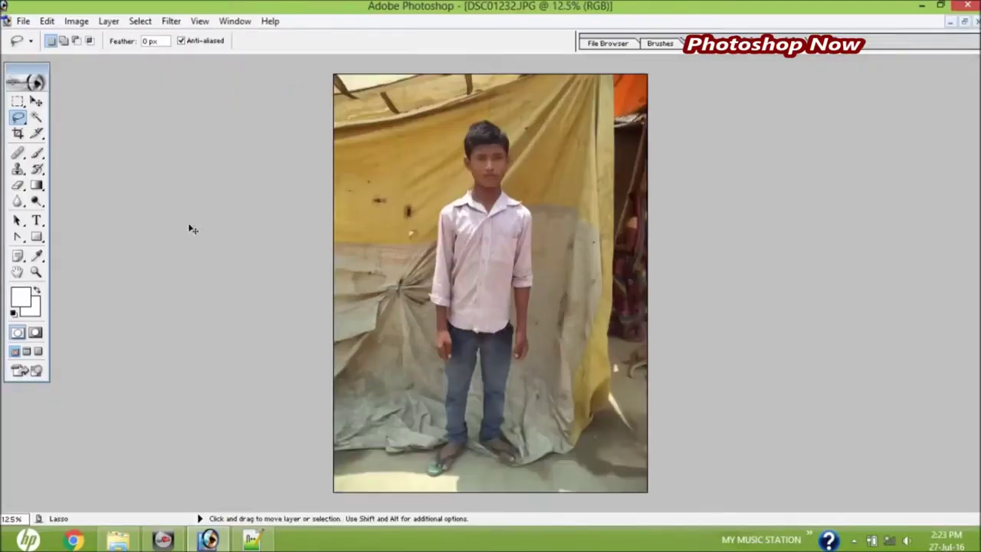
{"action": "key", "text": "ctrl+plus"}
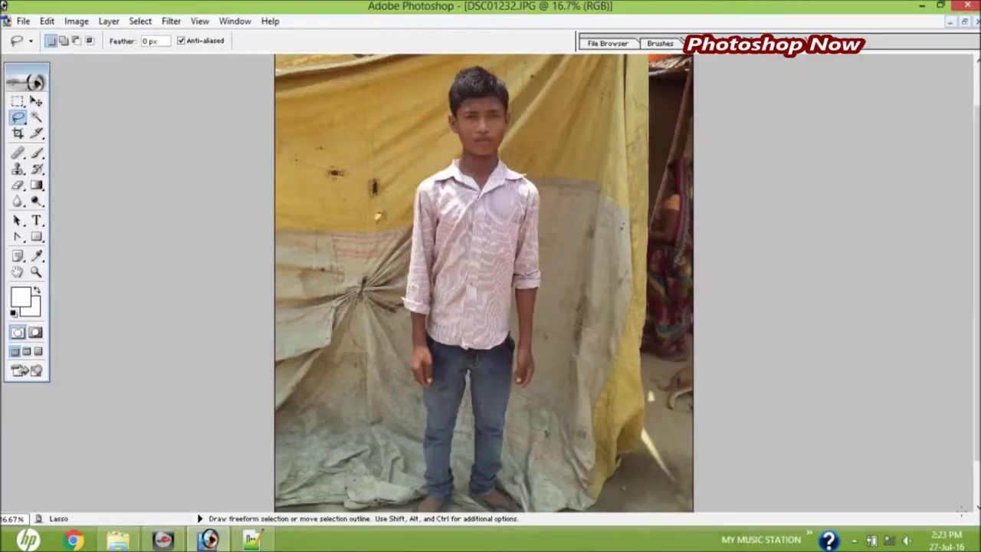
{"action": "left_click", "coordinate": [978, 507]}
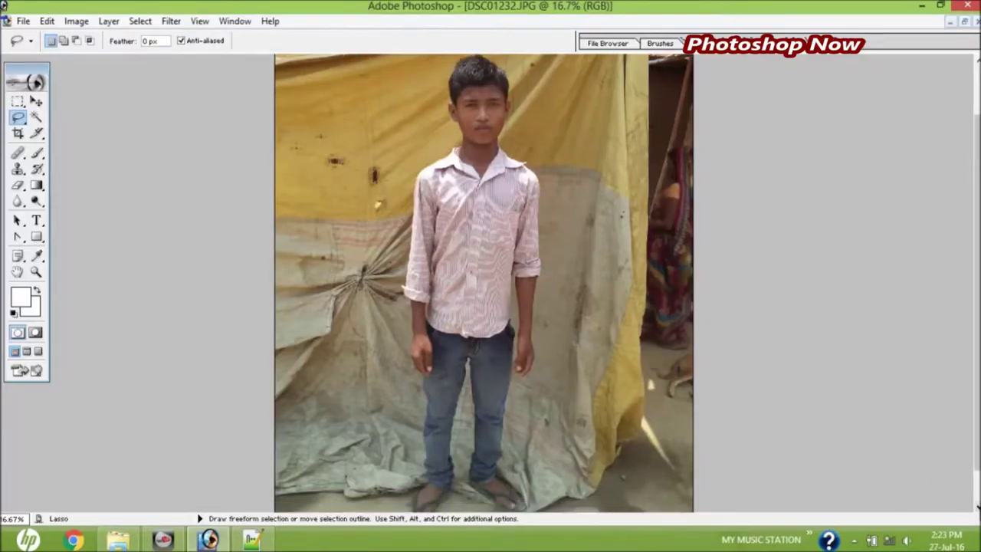
{"action": "key", "text": "ctrl+minus"}
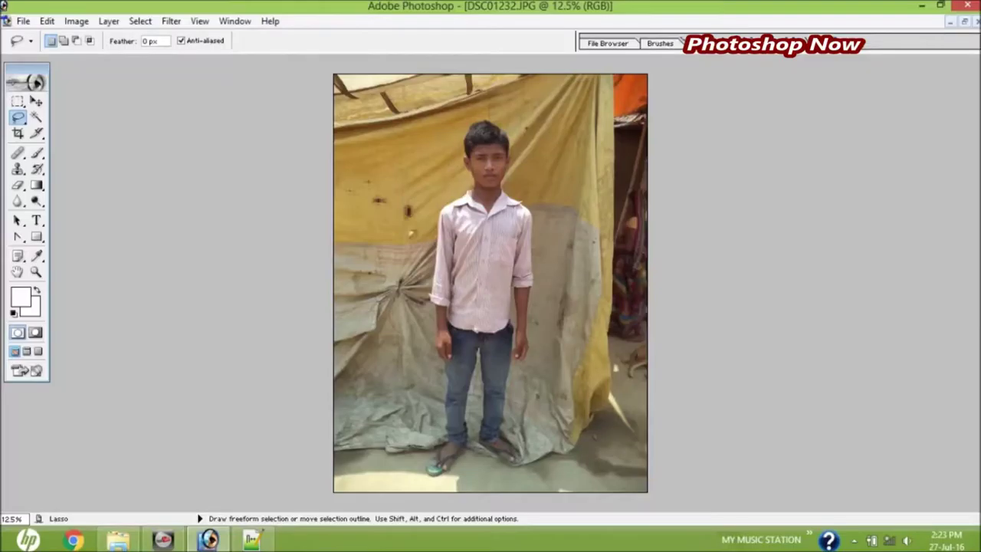
{"action": "left_click", "coordinate": [76, 21]}
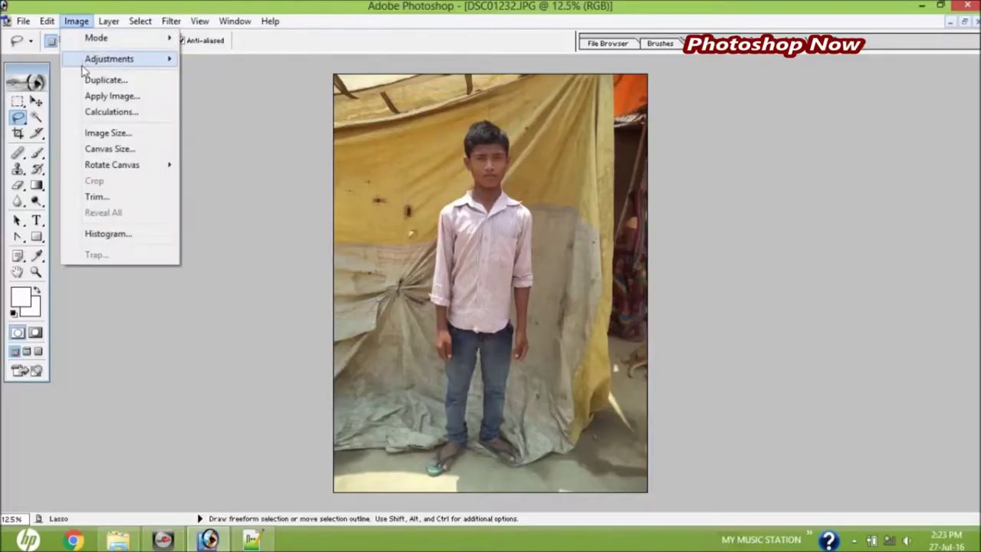
{"action": "mouse_move", "coordinate": [109, 58]}
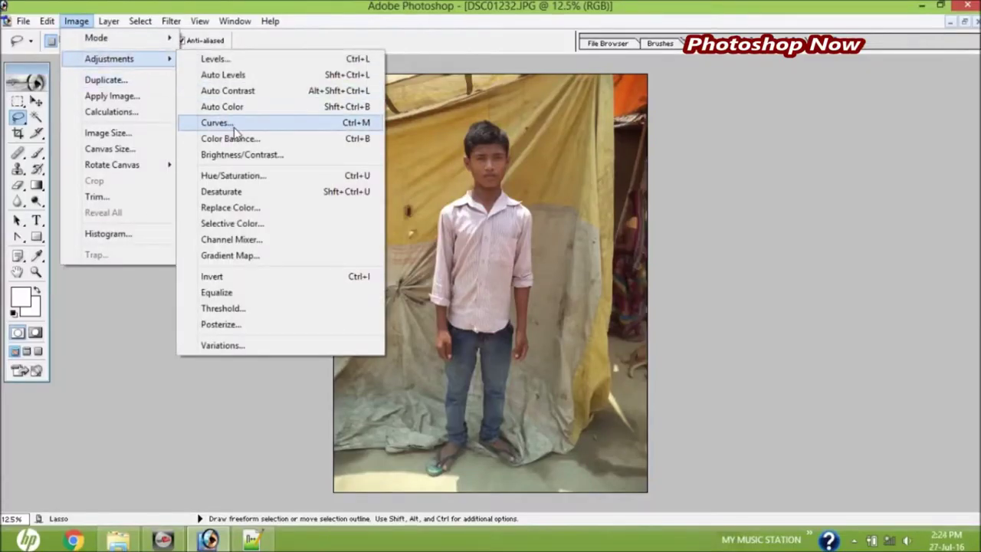
- Brighten the boy photo with Curves, bending the RGB curve up-left
{"action": "left_click", "coordinate": [234, 126]}
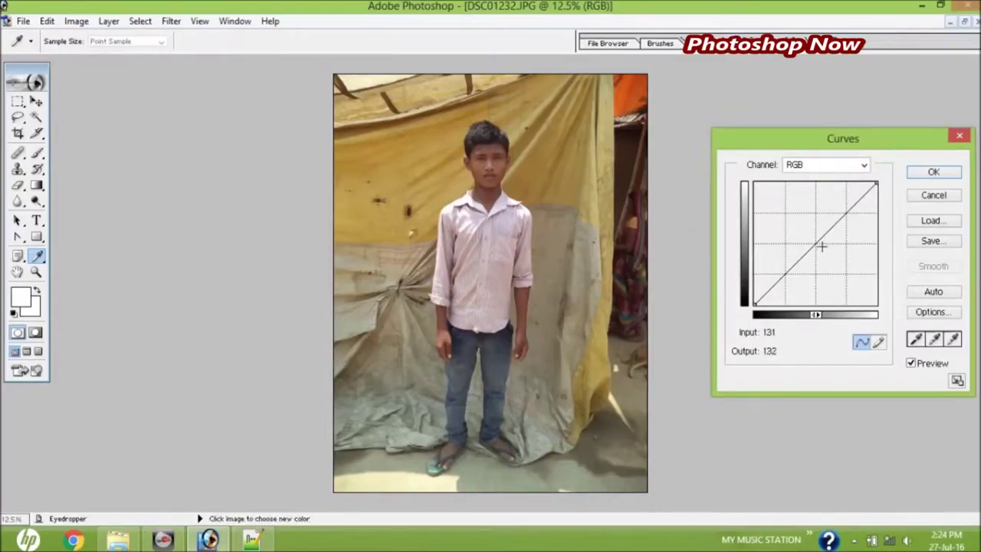
{"action": "left_click_drag", "start_coordinate": [820, 246], "coordinate": [802, 241]}
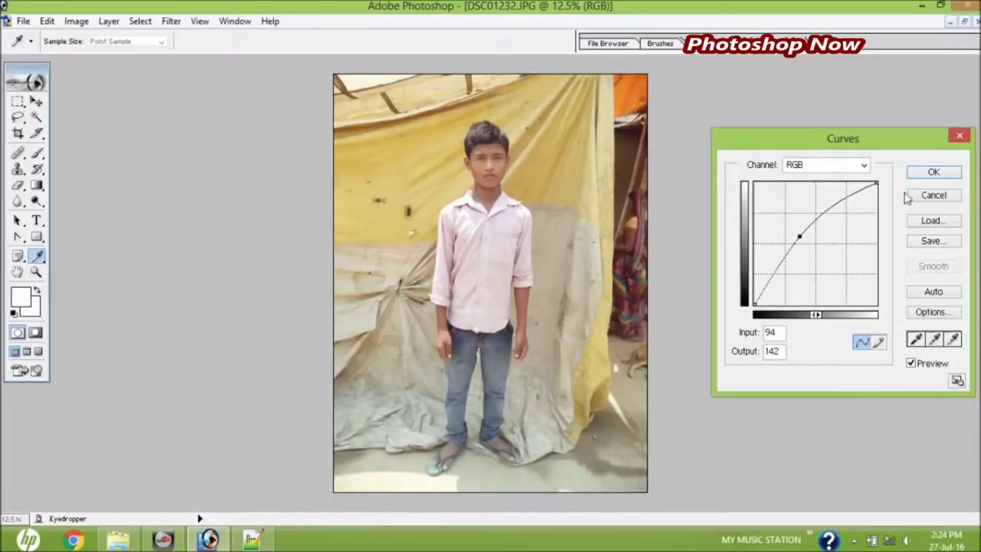
{"action": "left_click", "coordinate": [928, 176]}
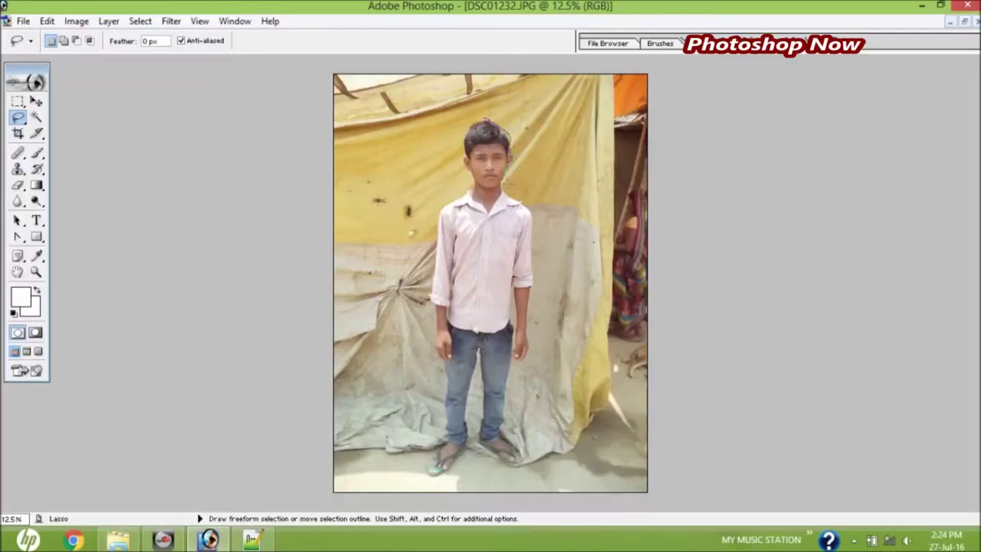
- Lasso-trace the boy's outline from his shoulder and arm down around his legs and feet
{"action": "mouse_move", "coordinate": [501, 186]}
{"action": "left_mouse_down"}
{"action": "mouse_move", "coordinate": [534, 244]}
{"action": "mouse_move", "coordinate": [527, 334]}
{"action": "left_mouse_up"}
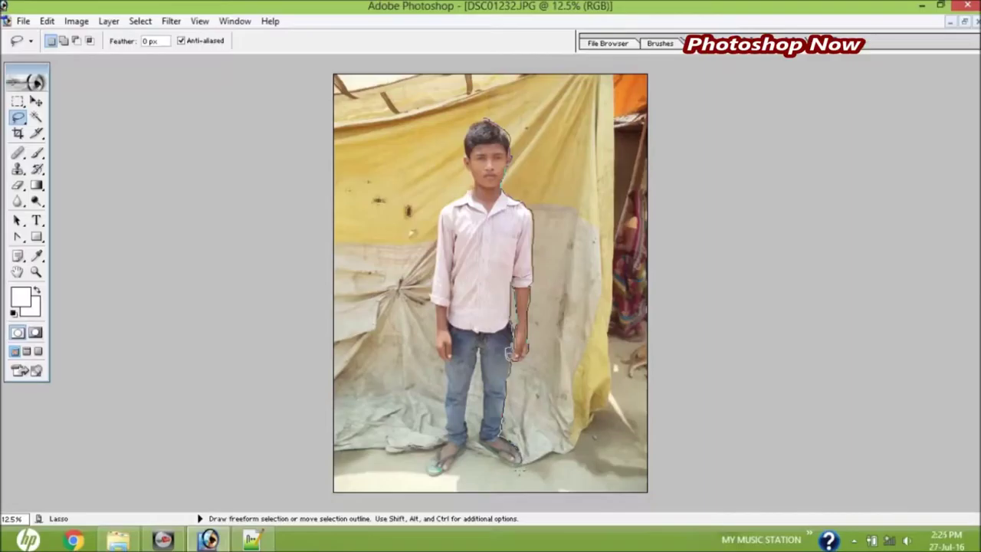
{"action": "mouse_move", "coordinate": [512, 468]}
{"action": "left_mouse_down"}
{"action": "mouse_move", "coordinate": [479, 425]}
{"action": "mouse_move", "coordinate": [482, 374]}
{"action": "left_mouse_up"}
{"action": "mouse_move", "coordinate": [480, 355]}
{"action": "left_mouse_down"}
{"action": "mouse_move", "coordinate": [477, 345]}
{"action": "mouse_move", "coordinate": [469, 400]}
{"action": "left_mouse_up"}
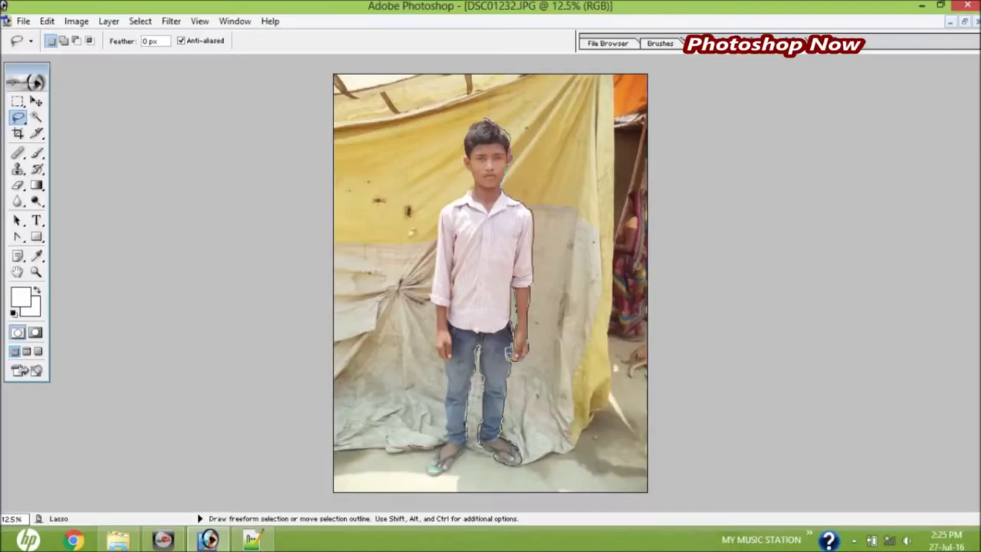
{"action": "mouse_move", "coordinate": [464, 463]}
{"action": "left_mouse_down"}
{"action": "mouse_move", "coordinate": [435, 481]}
{"action": "mouse_move", "coordinate": [427, 461]}
{"action": "left_mouse_up"}
- Continue the lasso up the boy's hand to his head, closing the selection around him
{"action": "mouse_move", "coordinate": [437, 344]}
{"action": "left_mouse_down"}
{"action": "mouse_move", "coordinate": [437, 227]}
{"action": "mouse_move", "coordinate": [468, 193]}
{"action": "left_mouse_up"}
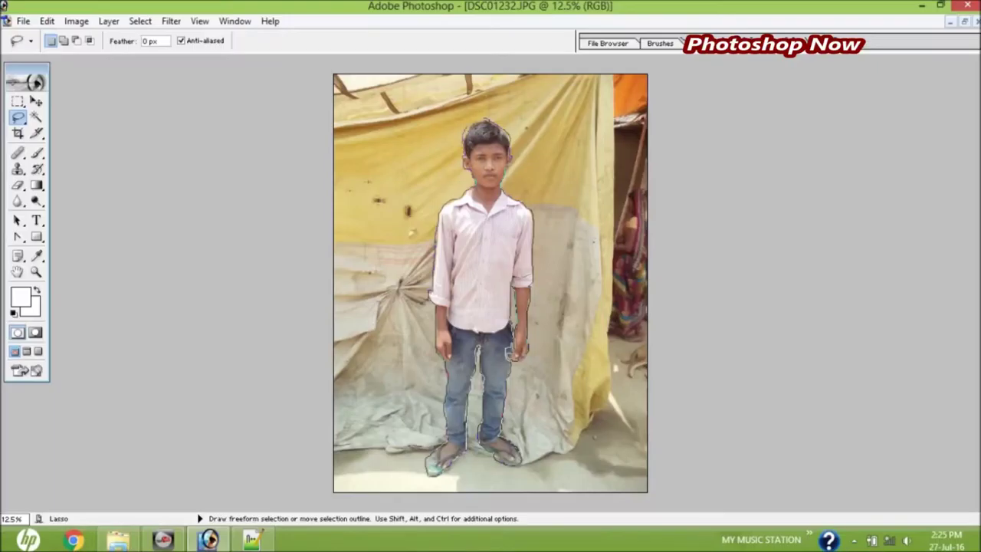
{"action": "left_click_drag", "start_coordinate": [484, 121], "coordinate": [486, 122]}
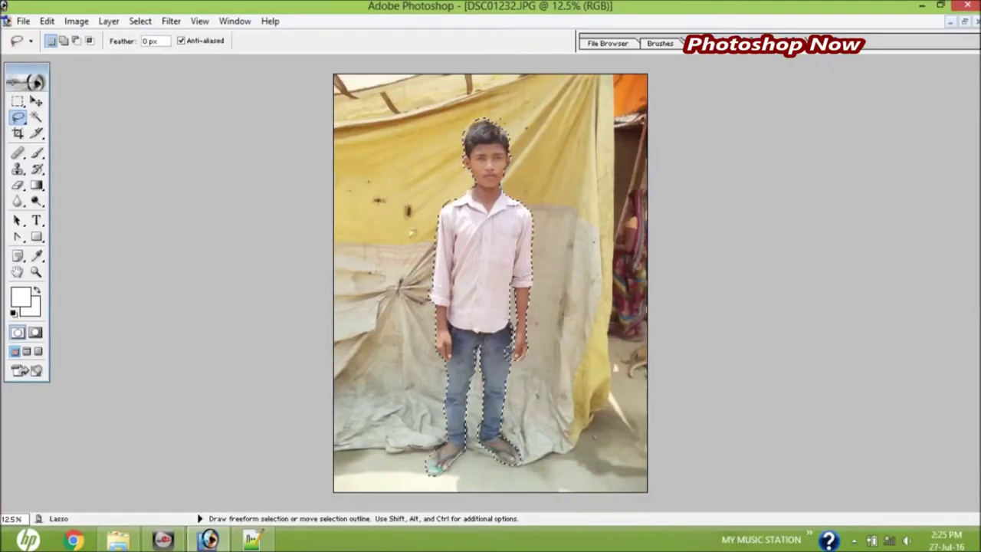
{"action": "right_click", "coordinate": [478, 239]}
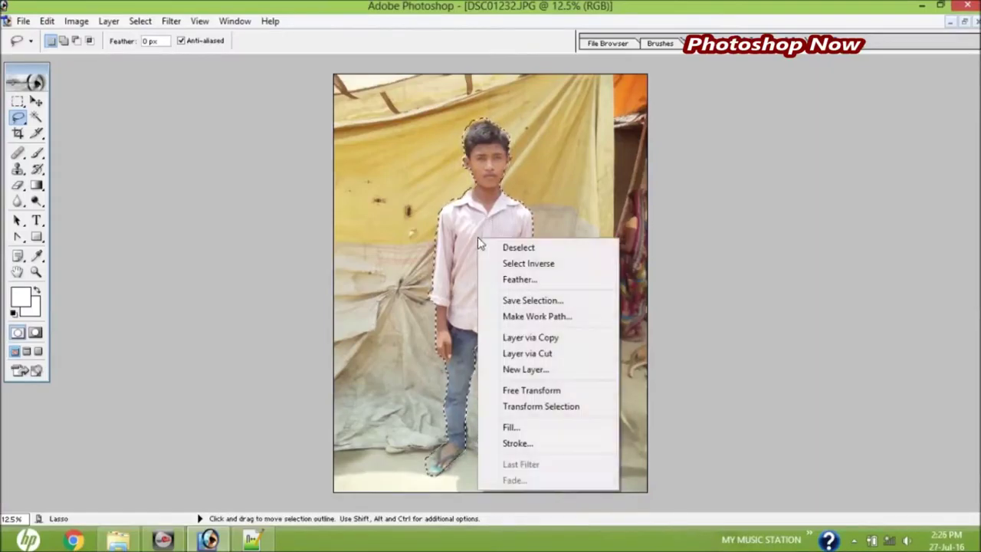
- Feather the boy selection, then restore and re-maximise the photo window
{"action": "left_click", "coordinate": [520, 279]}
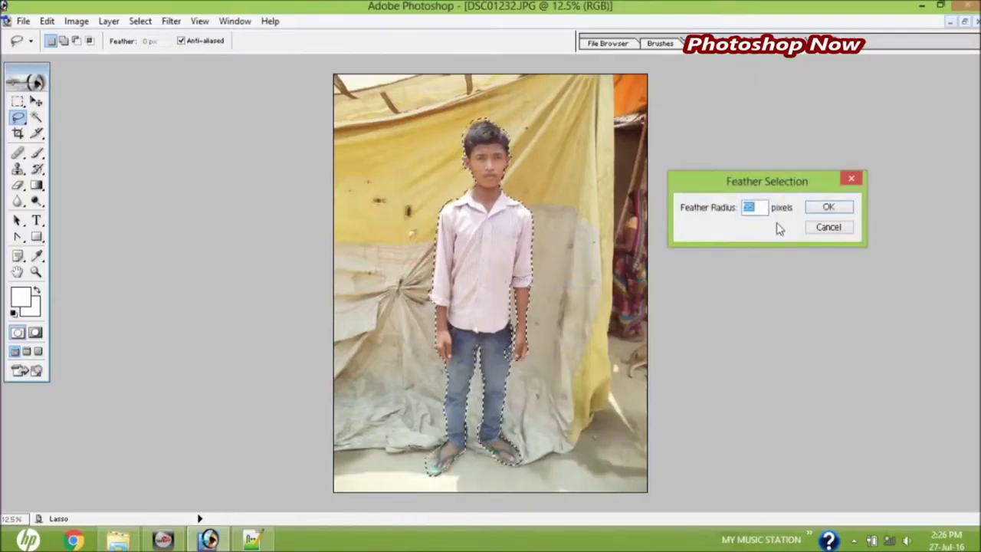
{"action": "left_click", "coordinate": [827, 227]}
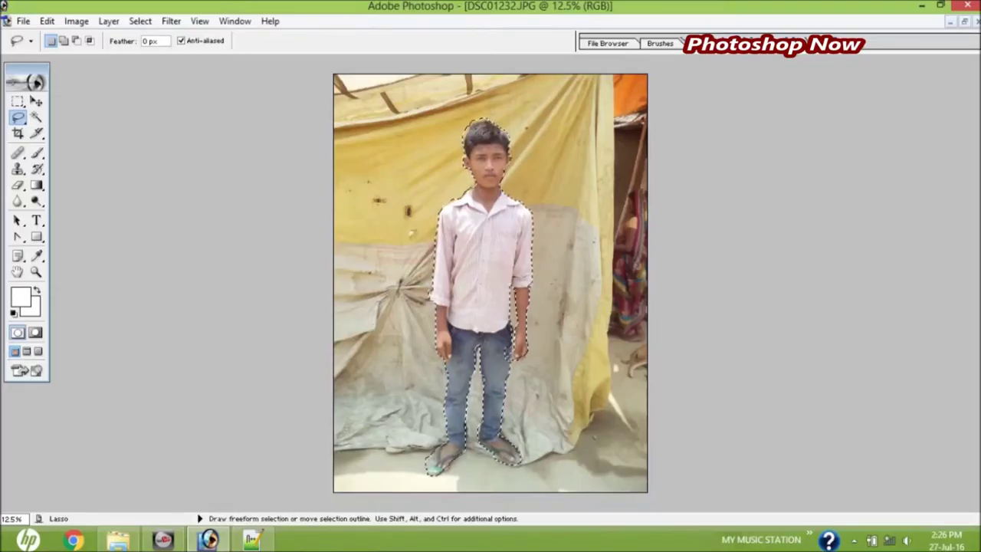
{"action": "left_click", "coordinate": [963, 24]}
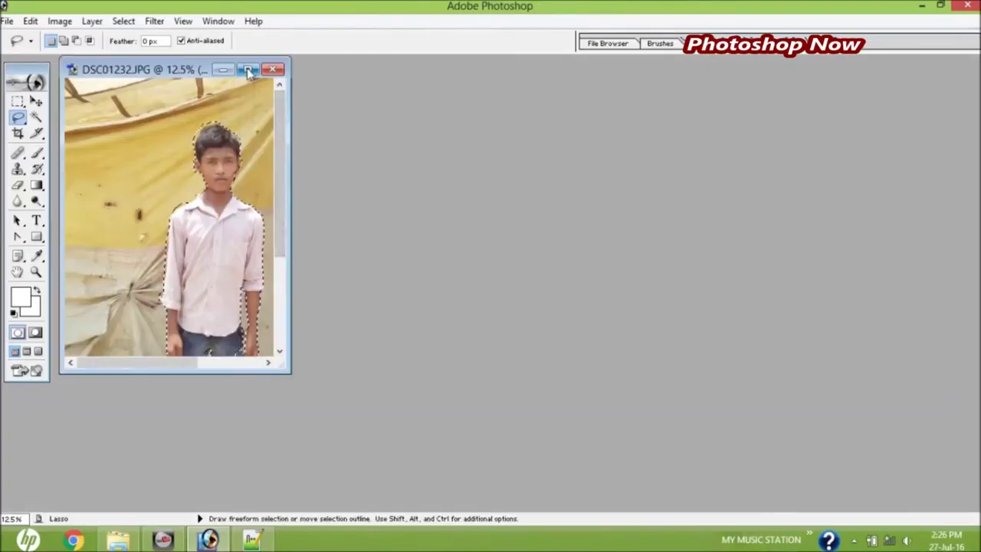
{"action": "left_click", "coordinate": [249, 70]}
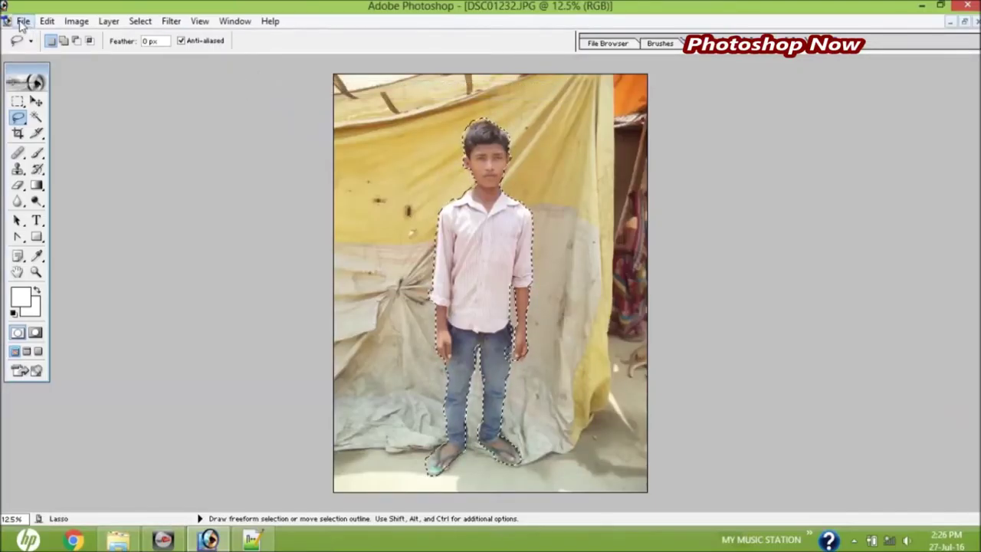
- Open bee-on-the-flower-animal-hd-wallpaper-2560x1600-39127.jpg and place its window beside the boy photo
{"action": "left_click", "coordinate": [23, 21]}
{"action": "left_click", "coordinate": [42, 54]}
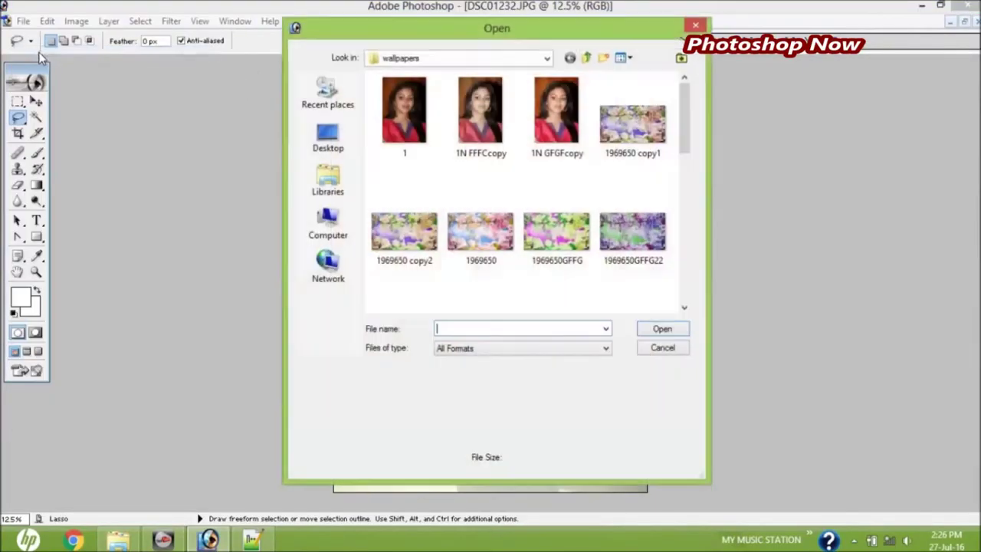
{"action": "left_click", "coordinate": [685, 308]}
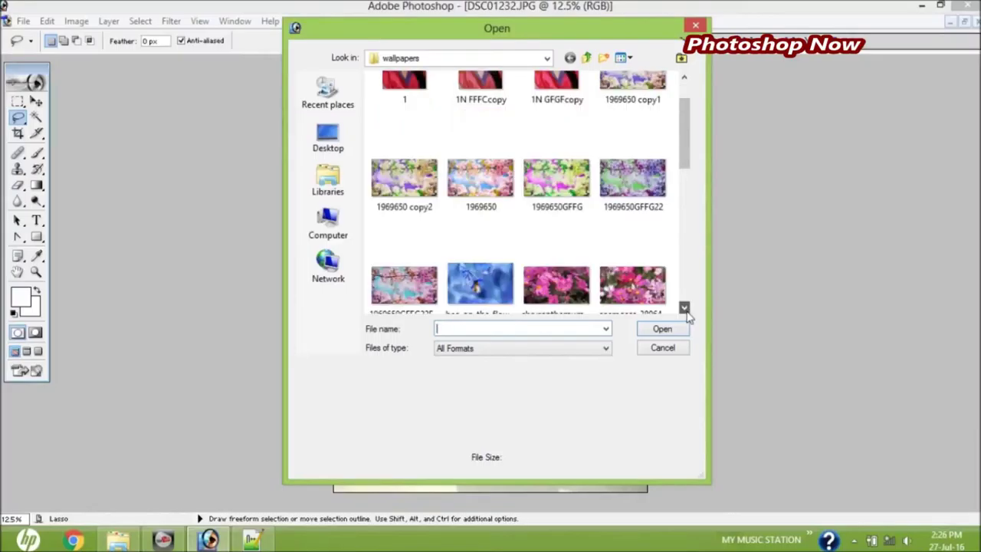
{"action": "left_click", "coordinate": [686, 310]}
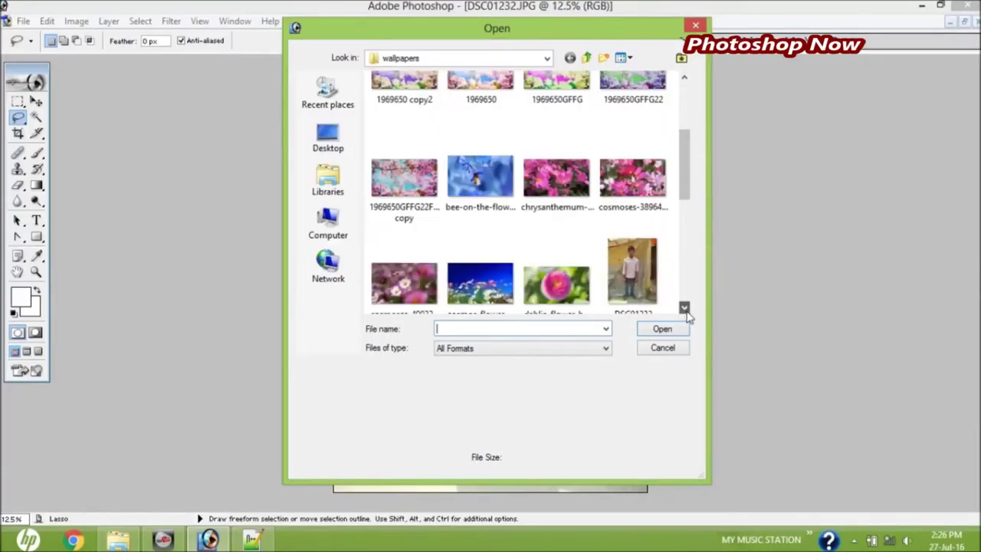
{"action": "double_click", "coordinate": [489, 198]}
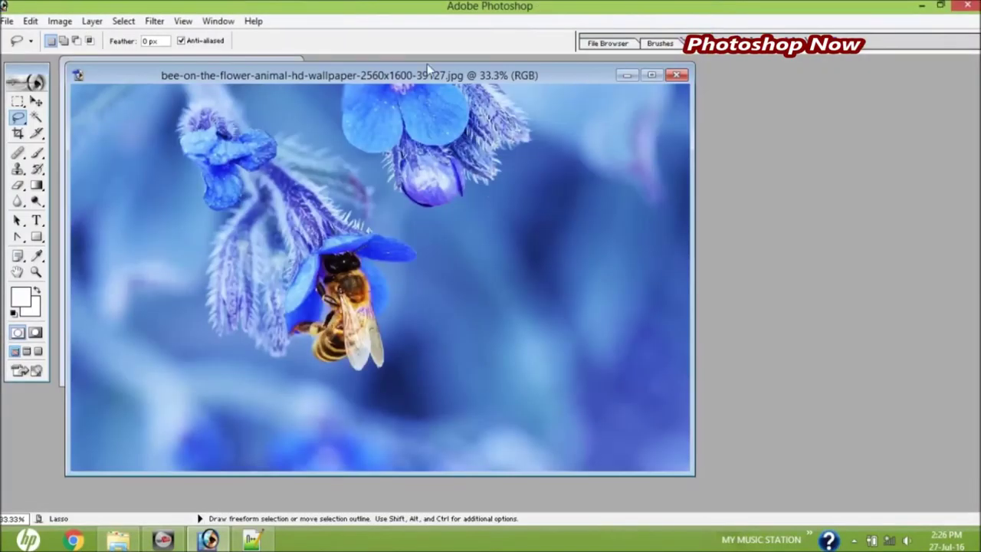
{"action": "mouse_move", "coordinate": [406, 74]}
{"action": "left_mouse_down"}
{"action": "mouse_move", "coordinate": [679, 73]}
{"action": "mouse_move", "coordinate": [674, 58]}
{"action": "left_mouse_up"}
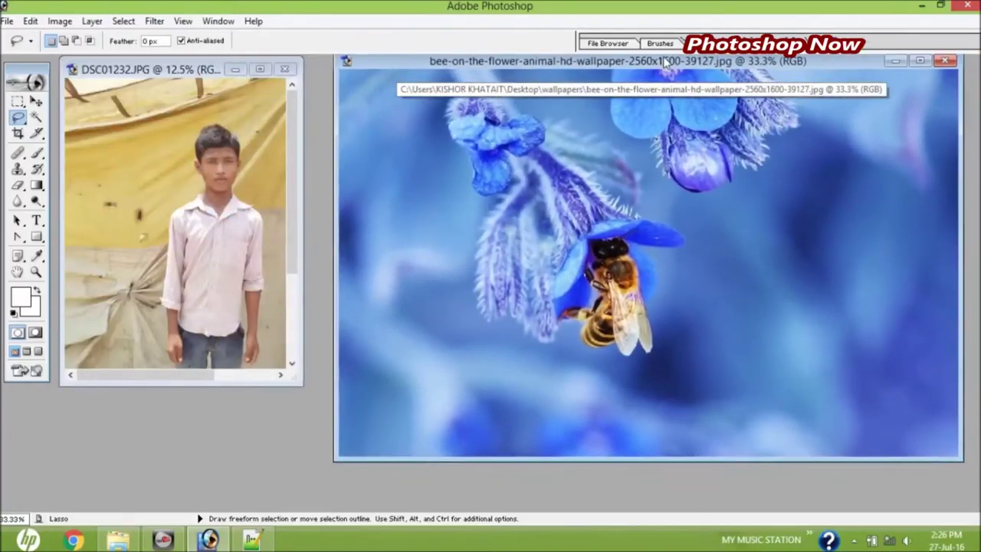
{"action": "left_click", "coordinate": [31, 101]}
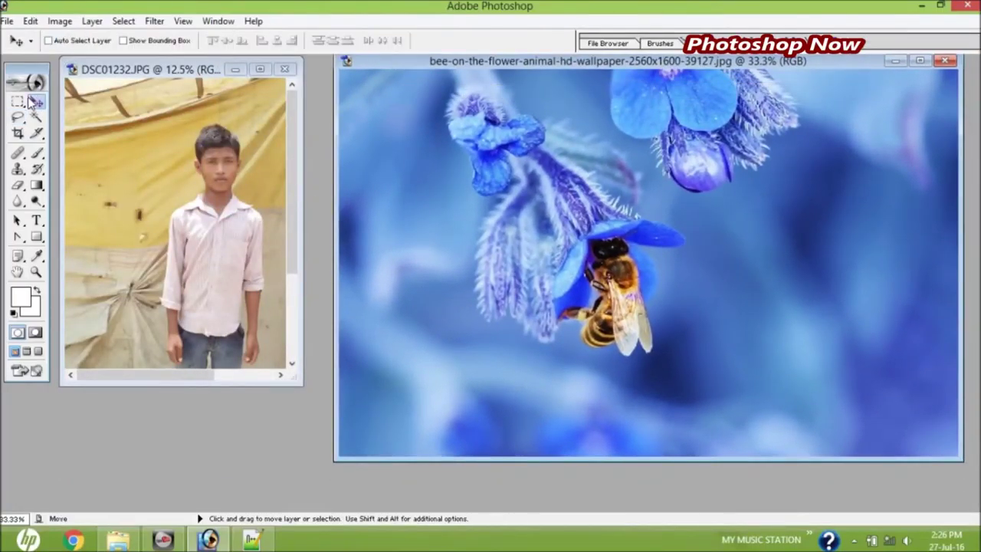
{"action": "left_click", "coordinate": [232, 211]}
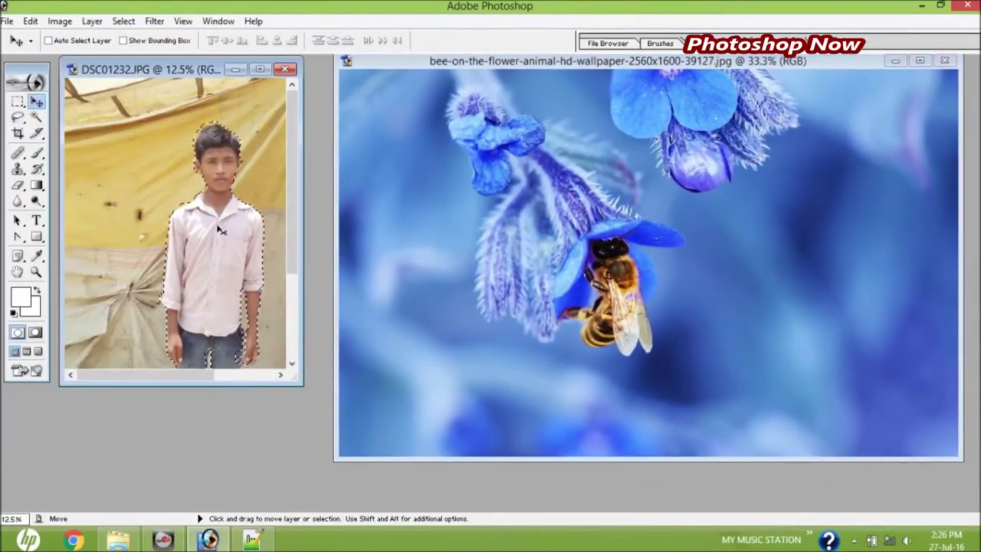
{"action": "left_click_drag", "start_coordinate": [228, 236], "coordinate": [692, 333]}
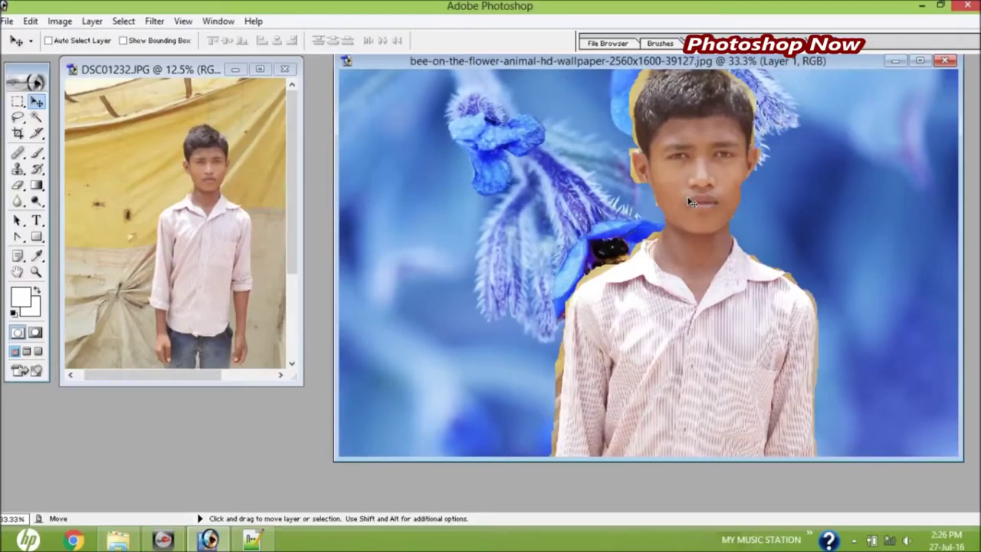
{"action": "left_click", "coordinate": [8, 21]}
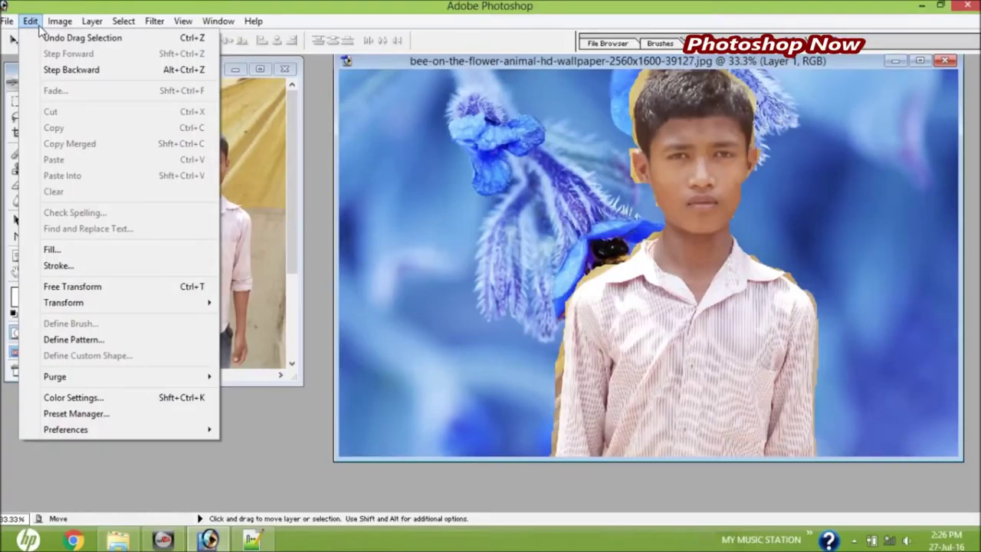
{"action": "left_click", "coordinate": [59, 70]}
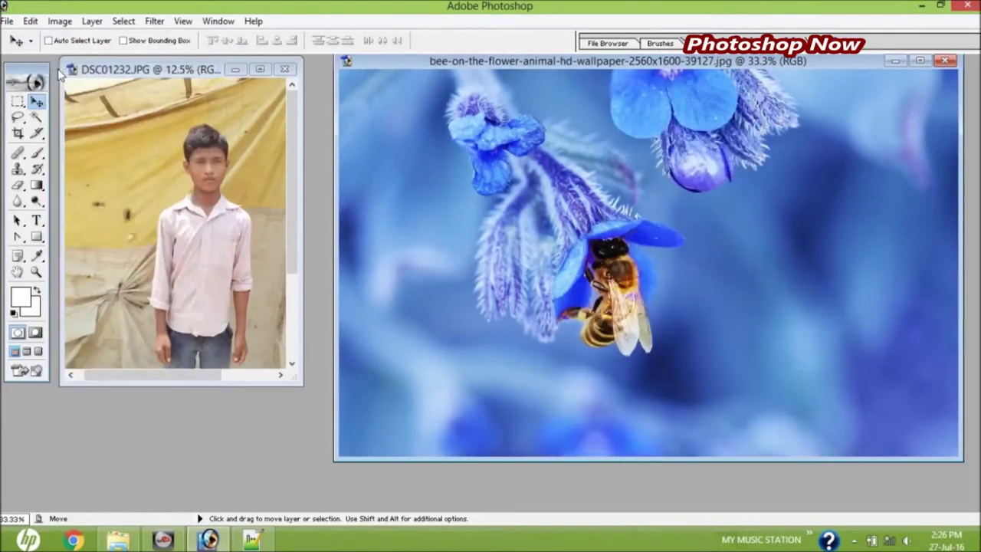
- Feather the boy's lasso selection again, then restore the photo window beside the bee image
{"action": "left_click", "coordinate": [259, 71]}
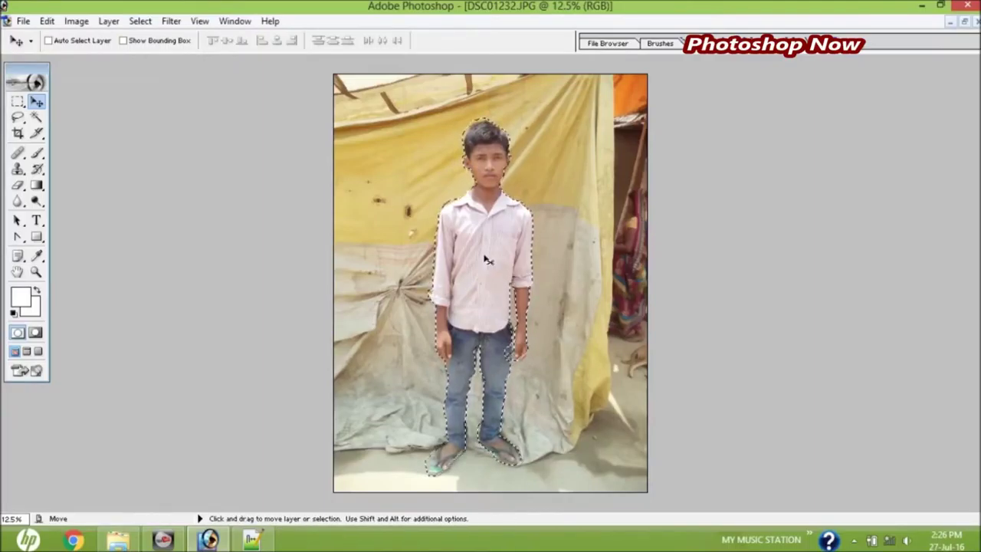
{"action": "left_click", "coordinate": [17, 117]}
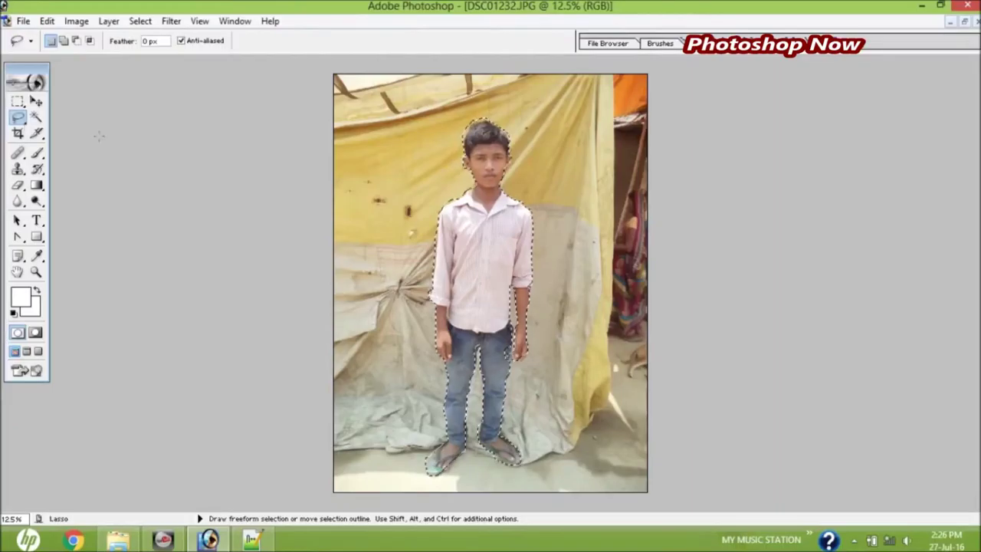
{"action": "right_click", "coordinate": [484, 251]}
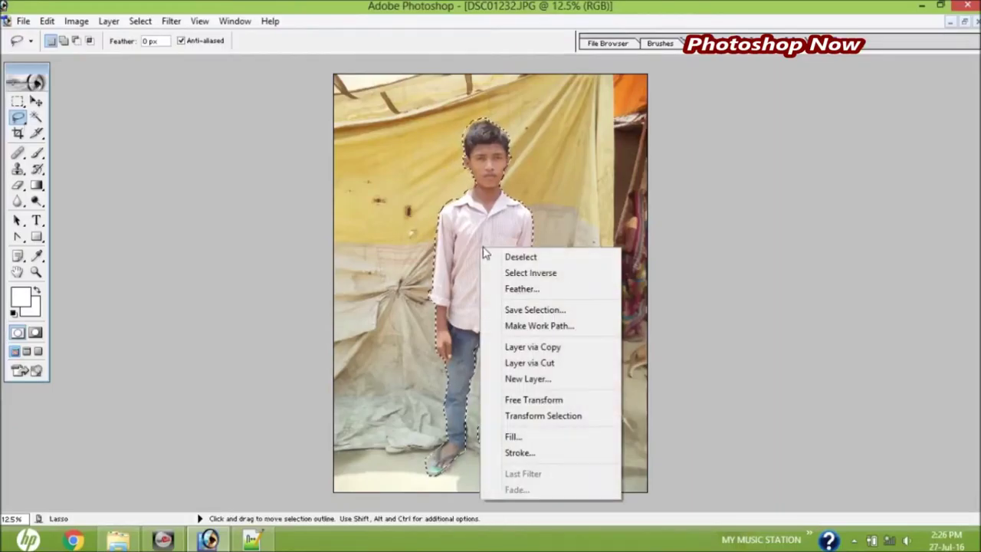
{"action": "left_click", "coordinate": [511, 289]}
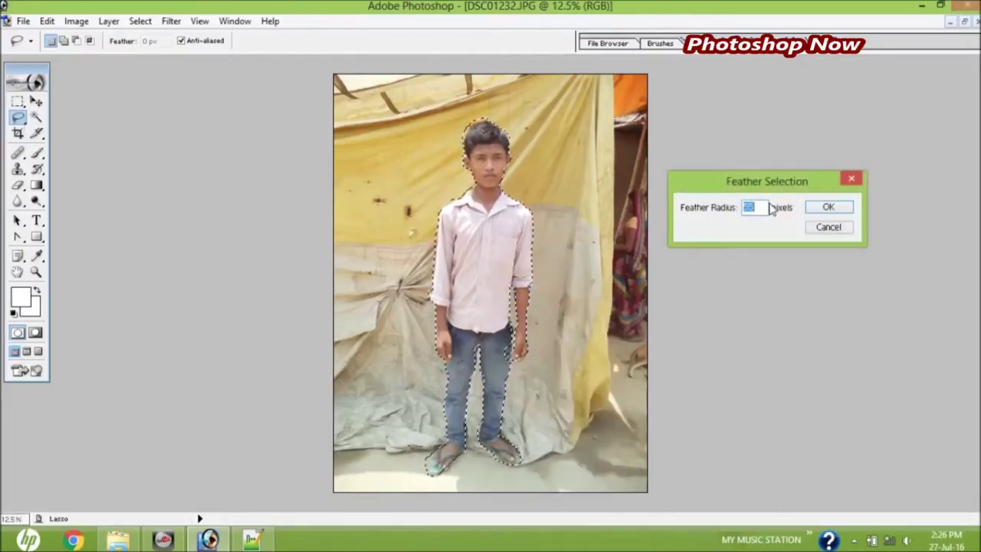
{"action": "key", "text": "Return"}
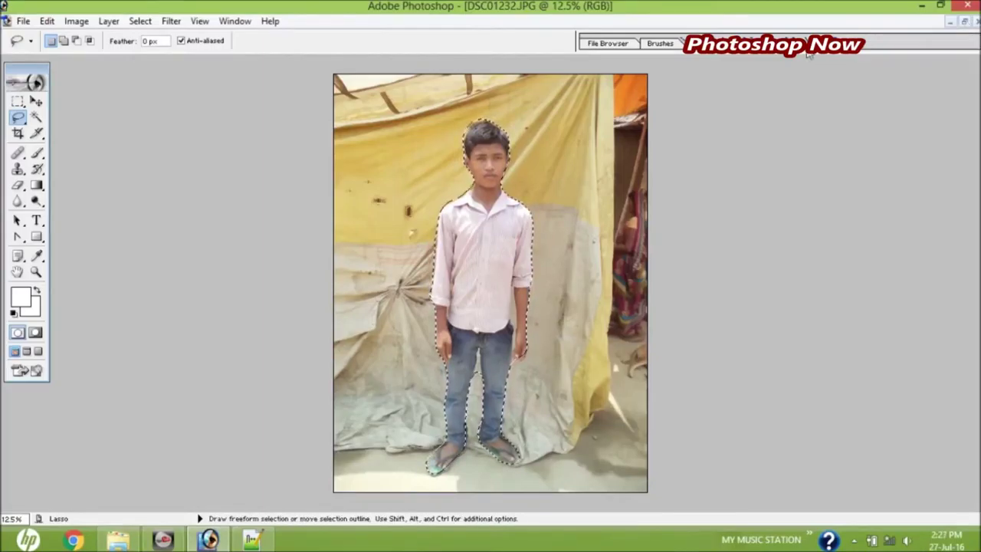
{"action": "left_click", "coordinate": [965, 24]}
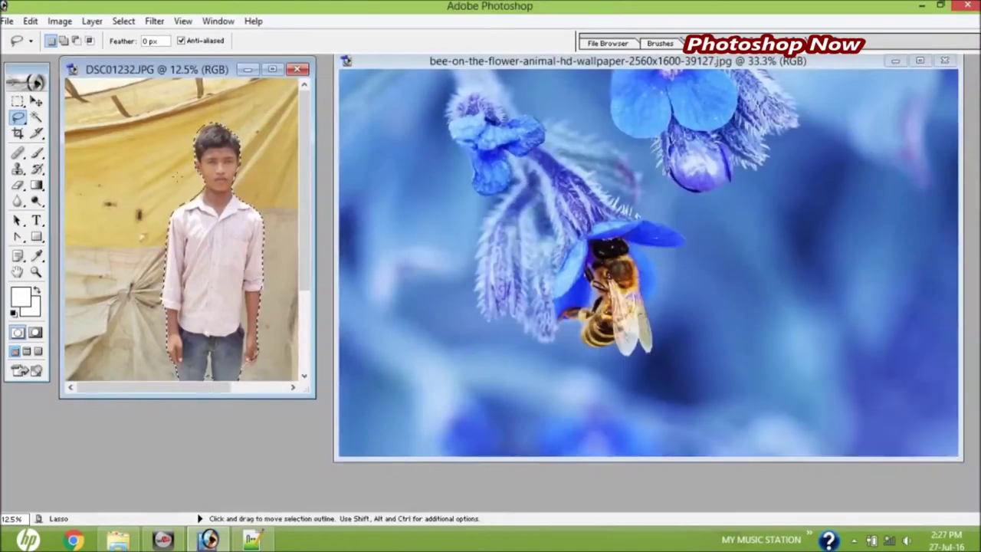
- Move the selected boy onto the bee wallpaper as Layer 1, lowered beneath the blue flowers
{"action": "left_click", "coordinate": [36, 103]}
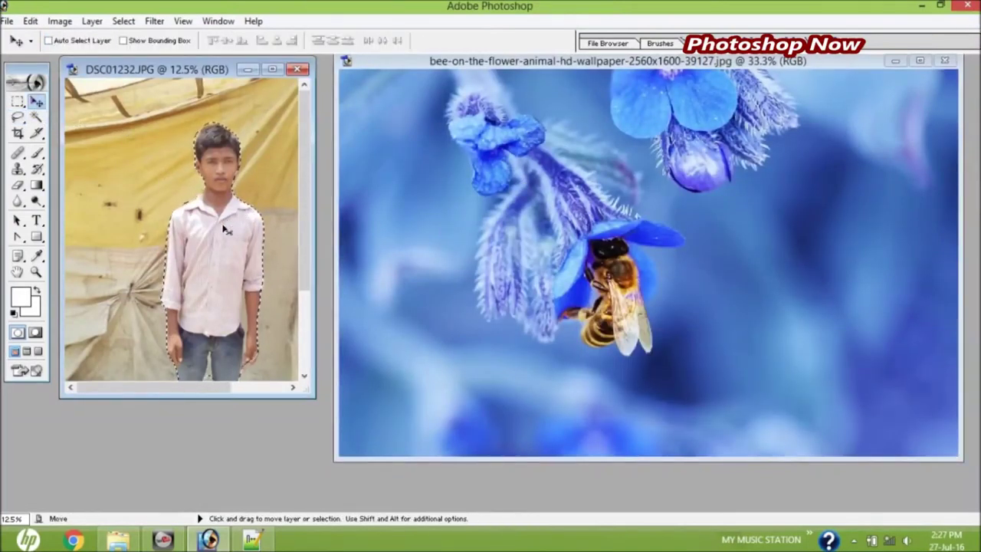
{"action": "left_click_drag", "start_coordinate": [232, 230], "coordinate": [650, 301]}
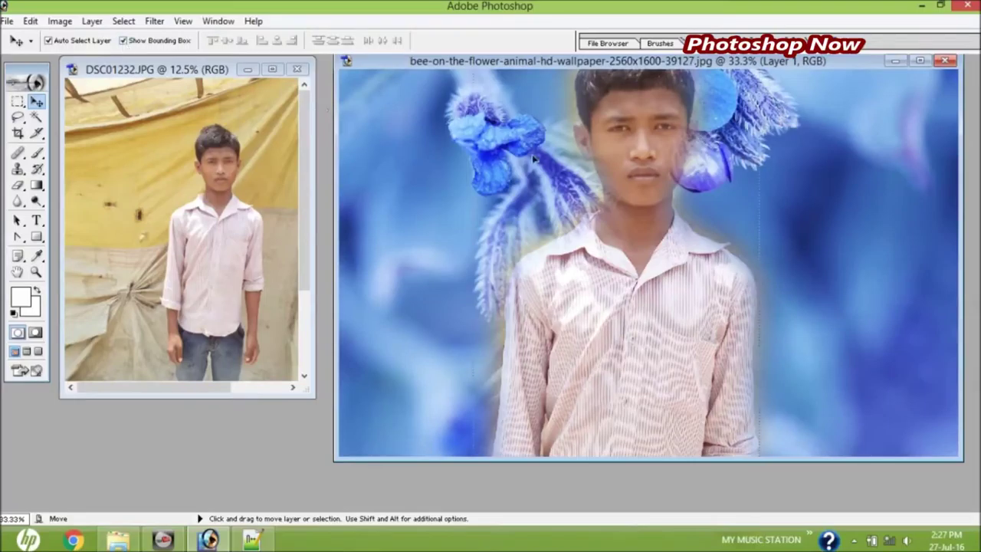
{"action": "left_click_drag", "start_coordinate": [644, 182], "coordinate": [654, 345]}
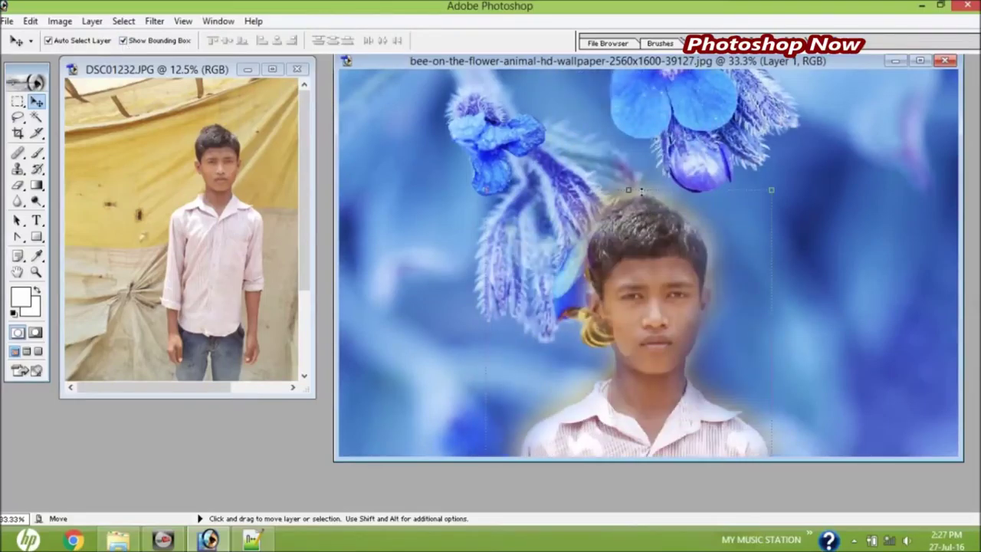
- Free-transform the boy layer, shortening and narrowing him and moving him toward the right
{"action": "mouse_move", "coordinate": [641, 192]}
{"action": "left_mouse_down"}
{"action": "mouse_move", "coordinate": [648, 337]}
{"action": "mouse_move", "coordinate": [672, 150]}
{"action": "left_mouse_up"}
{"action": "key", "text": "ctrl+t"}
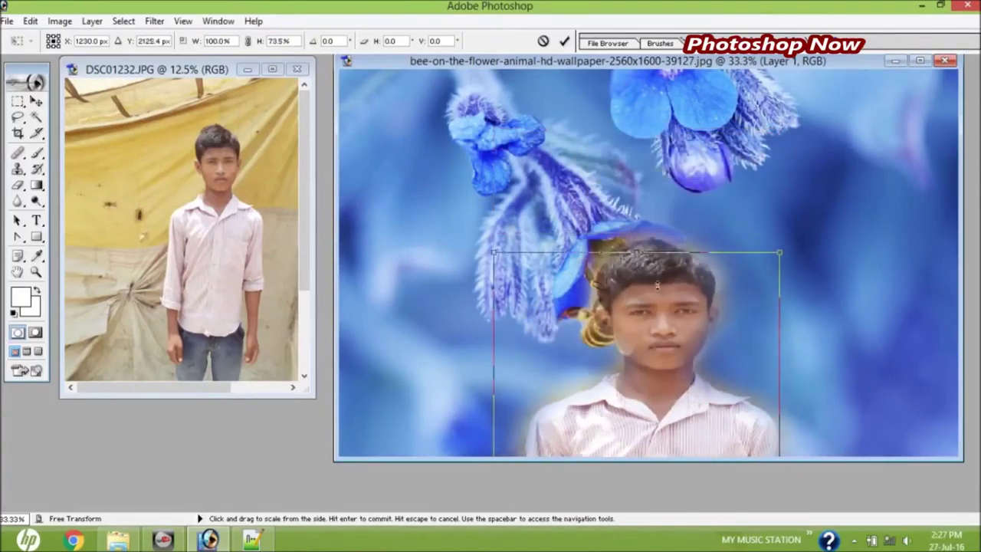
{"action": "left_click_drag", "start_coordinate": [643, 130], "coordinate": [643, 210]}
{"action": "left_click_drag", "start_coordinate": [670, 293], "coordinate": [726, 198]}
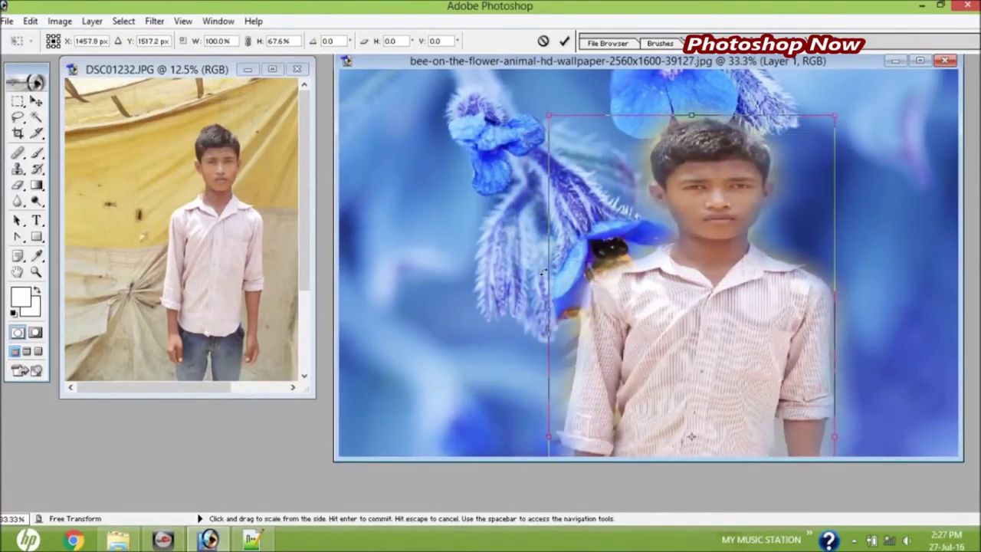
{"action": "left_click_drag", "start_coordinate": [554, 299], "coordinate": [660, 299]}
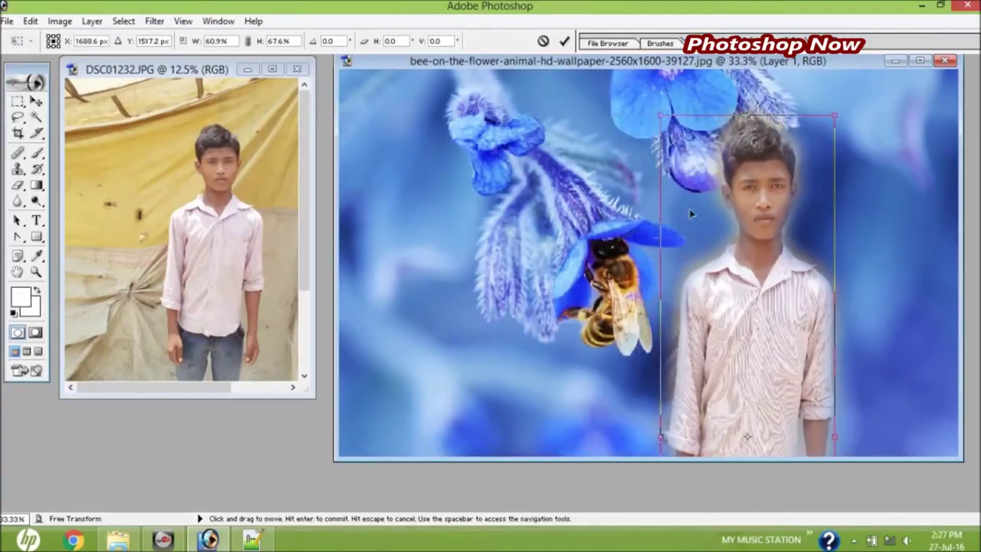
{"action": "mouse_move", "coordinate": [737, 140]}
{"action": "left_mouse_down"}
{"action": "mouse_move", "coordinate": [748, 198]}
{"action": "mouse_move", "coordinate": [741, 107]}
{"action": "mouse_move", "coordinate": [742, 228]}
{"action": "left_mouse_up"}
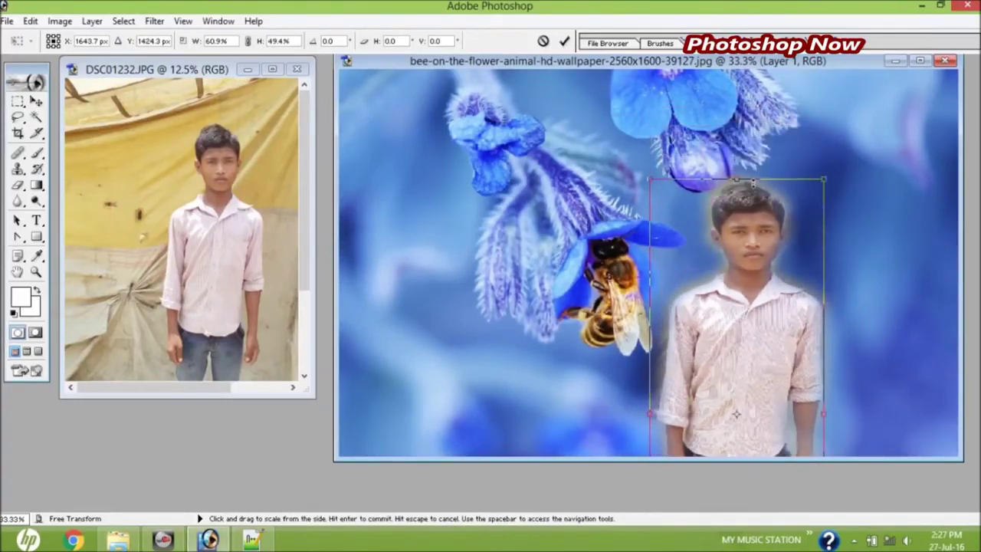
{"action": "left_click_drag", "start_coordinate": [785, 337], "coordinate": [777, 217]}
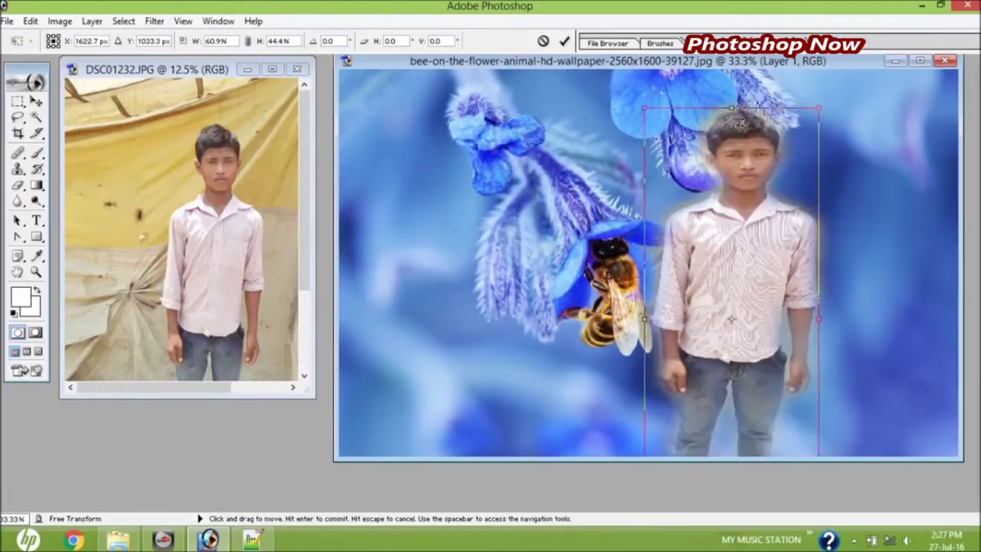
{"action": "left_click_drag", "start_coordinate": [740, 110], "coordinate": [741, 261]}
- Fine-tune the boy to 47.2% width and 38.1% height at the wallpaper's right edge
{"action": "left_click_drag", "start_coordinate": [771, 361], "coordinate": [775, 280]}
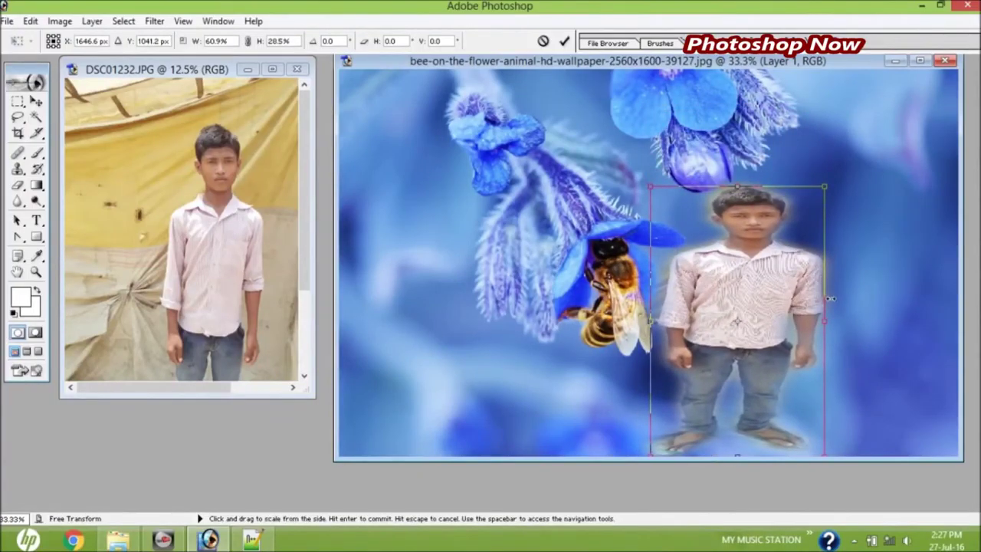
{"action": "mouse_move", "coordinate": [830, 298]}
{"action": "left_mouse_down"}
{"action": "mouse_move", "coordinate": [769, 298]}
{"action": "mouse_move", "coordinate": [874, 315]}
{"action": "left_mouse_up"}
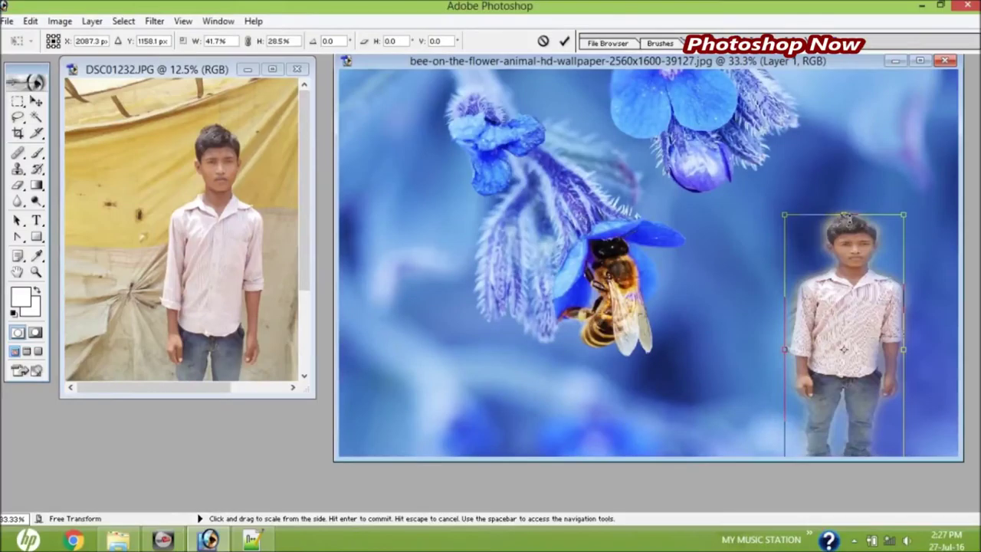
{"action": "left_click_drag", "start_coordinate": [844, 218], "coordinate": [844, 149]}
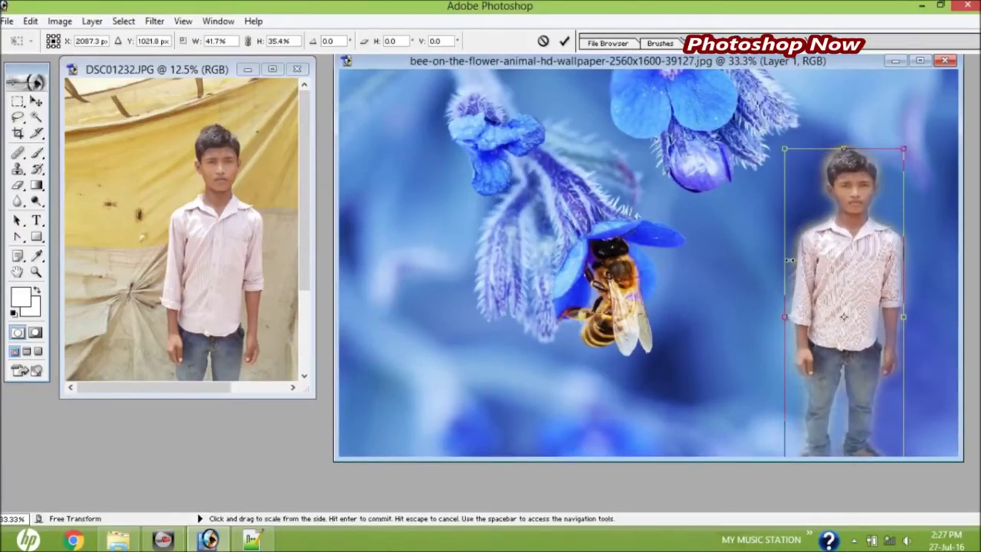
{"action": "left_click_drag", "start_coordinate": [786, 317], "coordinate": [757, 318]}
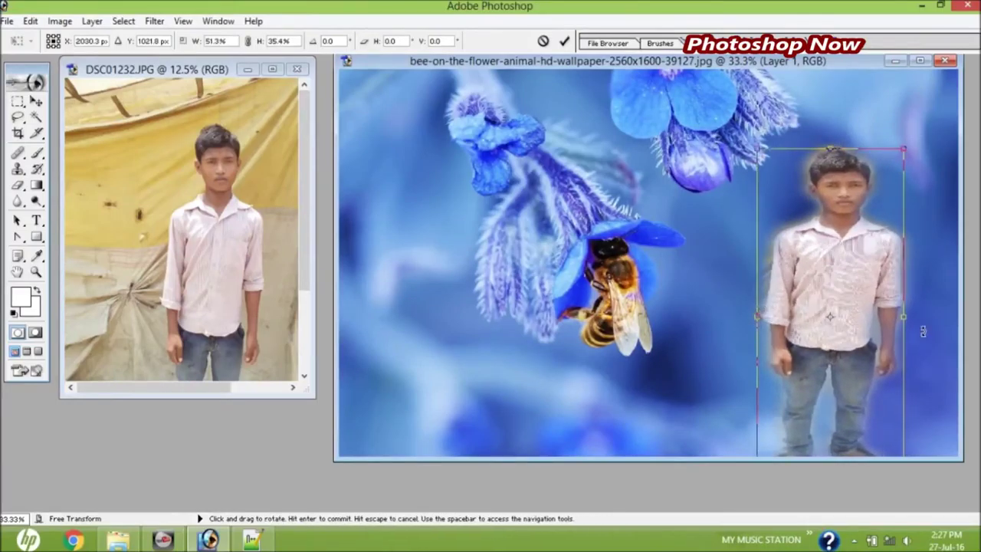
{"action": "left_click_drag", "start_coordinate": [831, 151], "coordinate": [831, 122]}
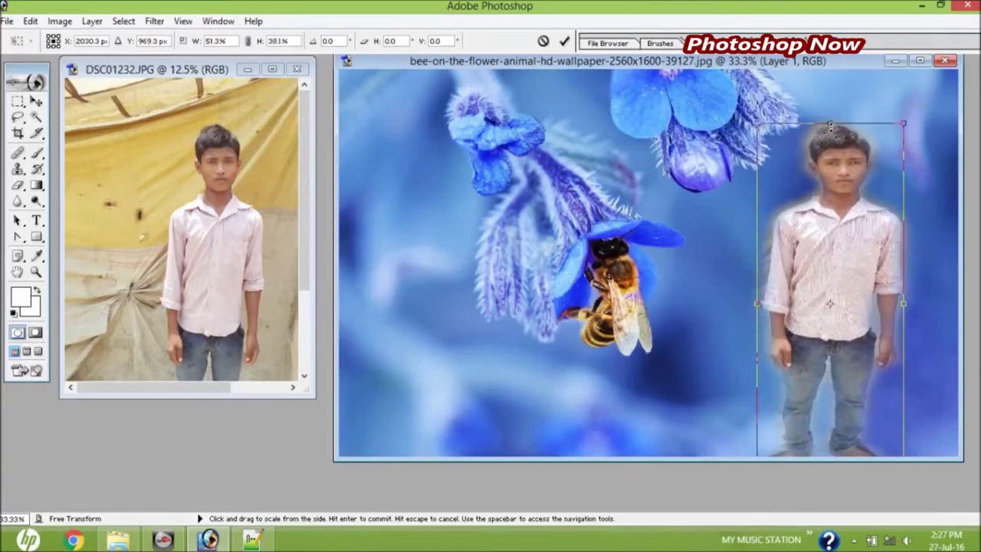
{"action": "left_click_drag", "start_coordinate": [909, 306], "coordinate": [892, 304]}
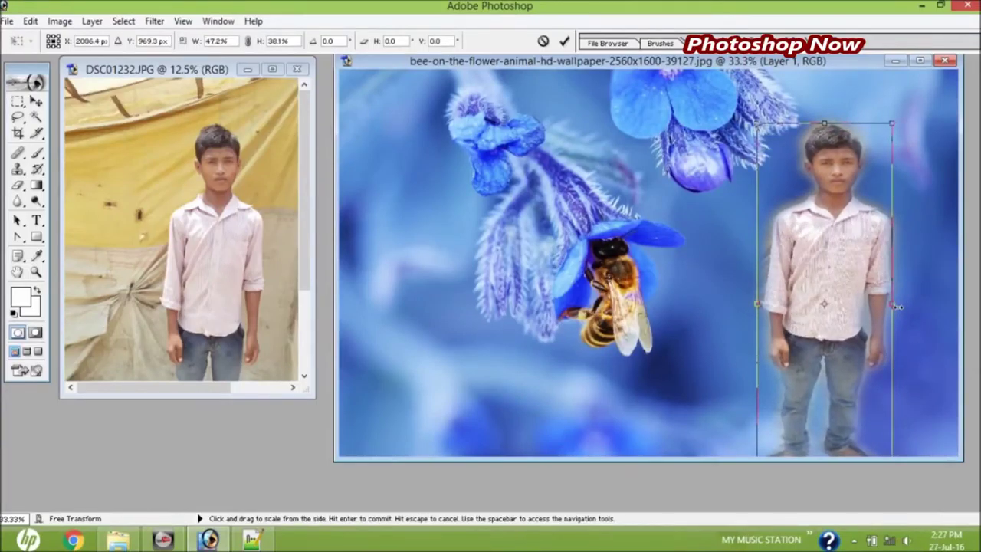
{"action": "key", "text": "Return"}
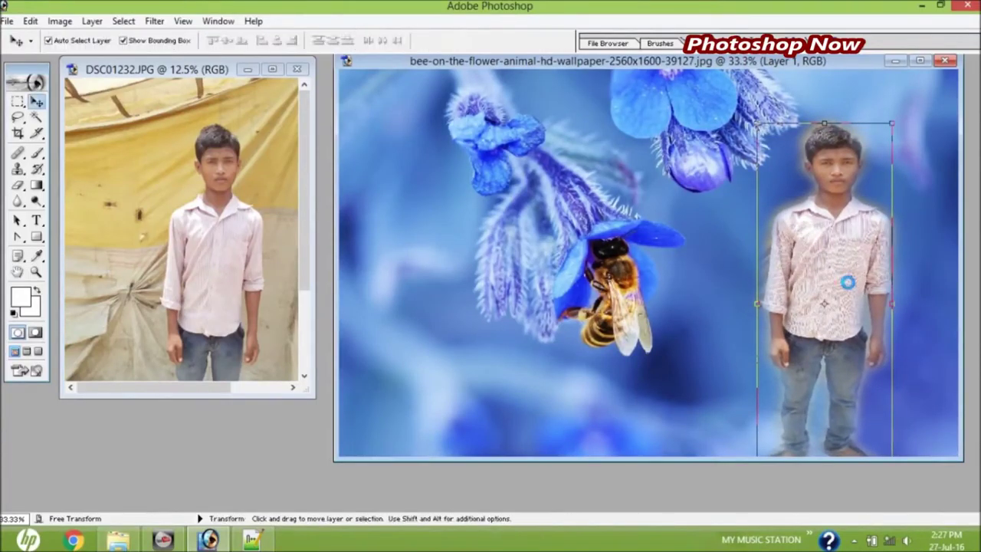
- Make the flower Background layer active and bring up its Hue/Saturation adjustment
{"action": "left_click", "coordinate": [658, 232]}
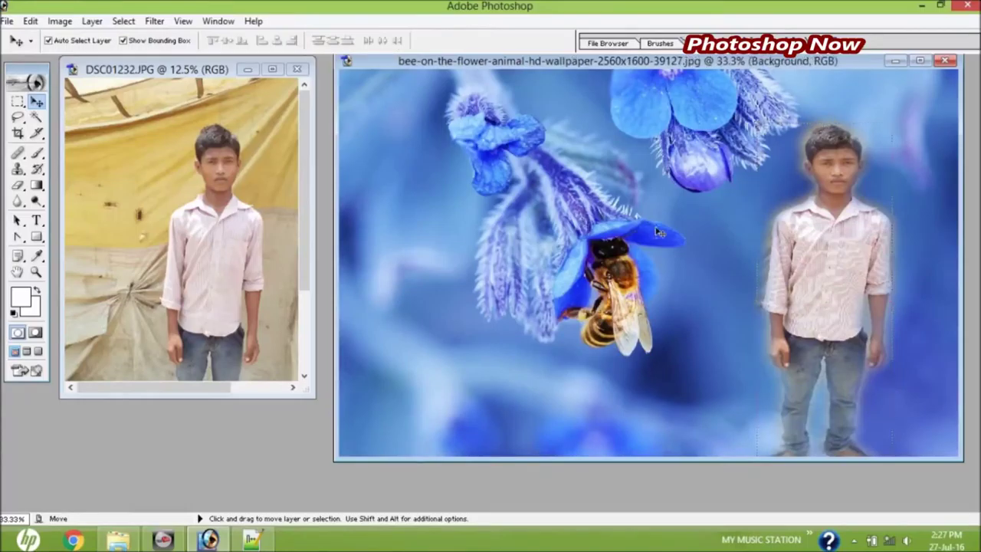
{"action": "right_click", "coordinate": [657, 232]}
{"action": "left_click", "coordinate": [709, 237]}
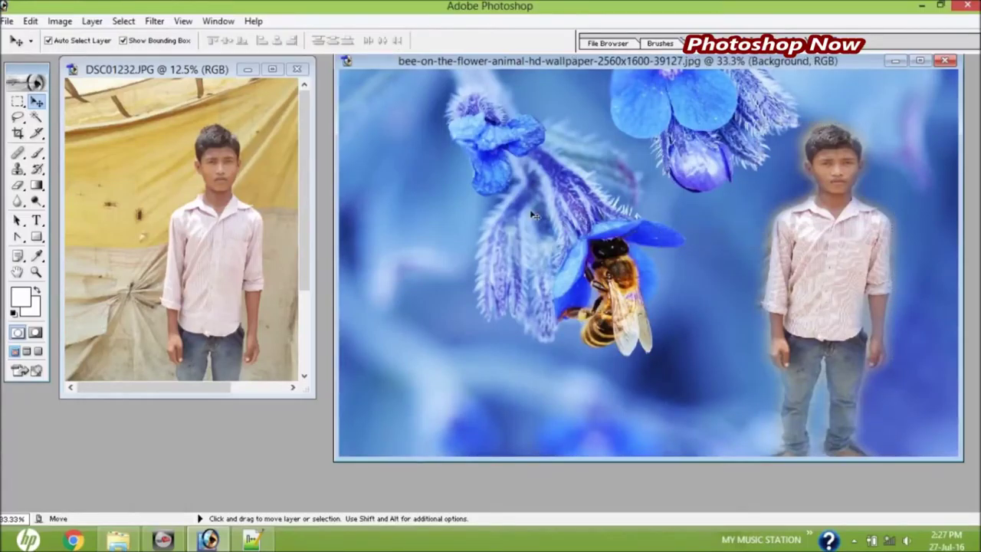
{"action": "left_click", "coordinate": [63, 22]}
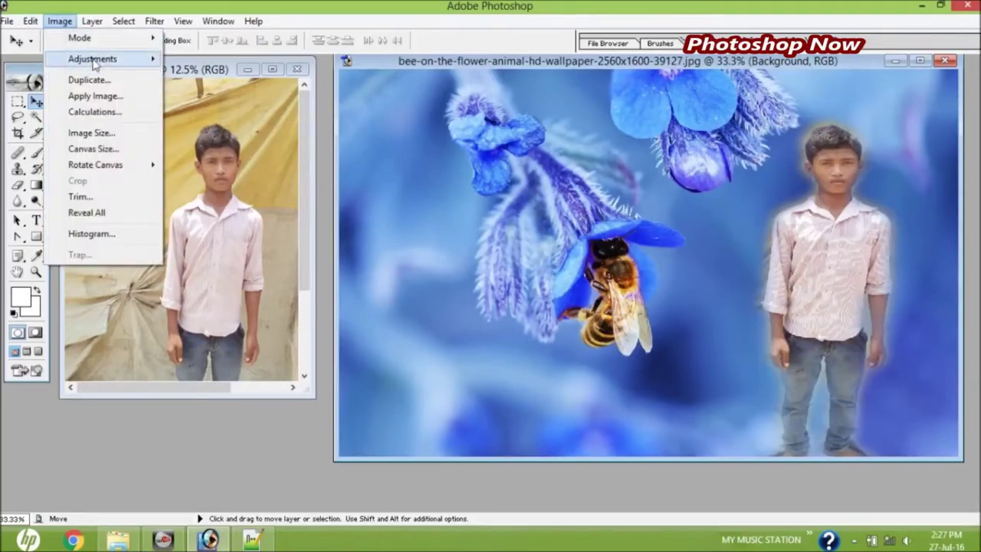
{"action": "mouse_move", "coordinate": [92, 59]}
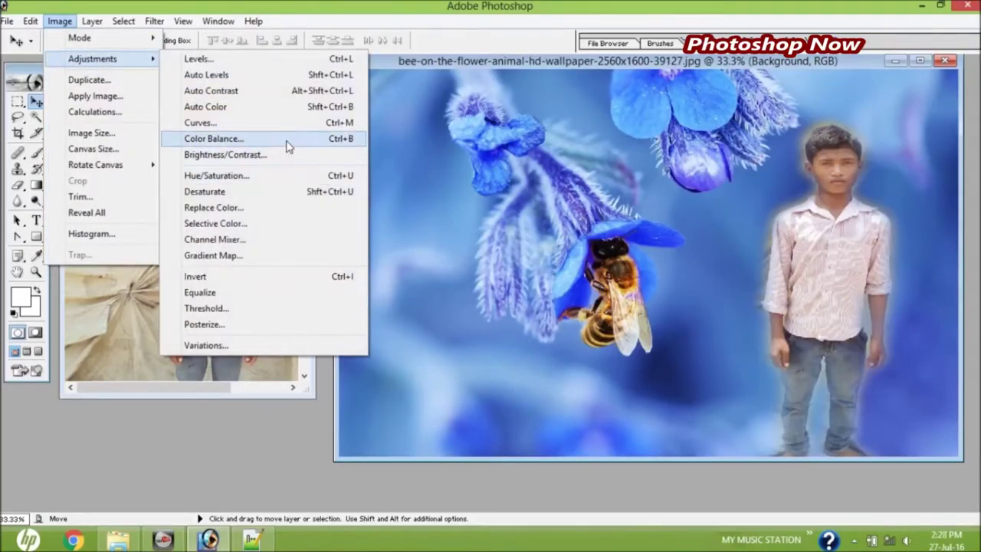
{"action": "left_click", "coordinate": [286, 174]}
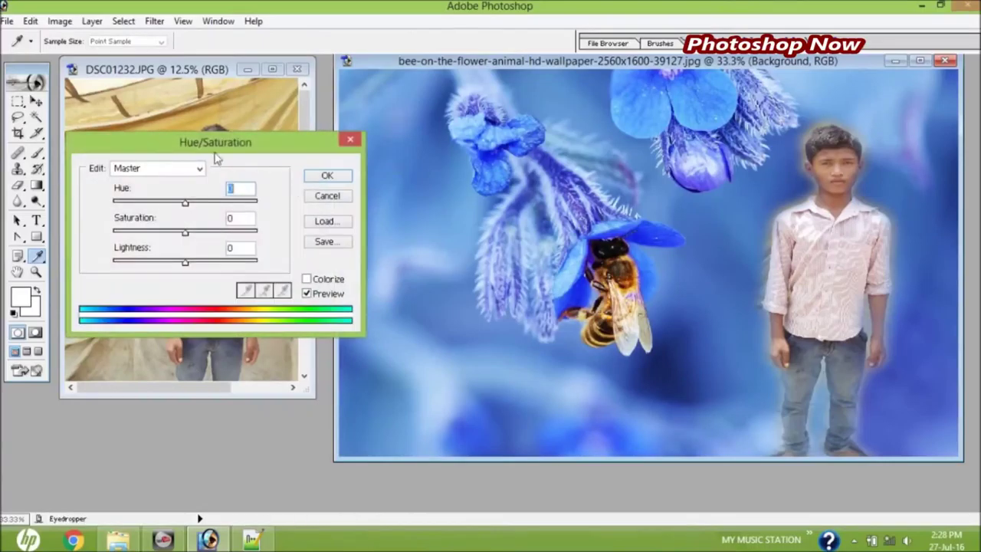
- Shift the bee wallpaper's hue to -126, turning it green
{"action": "mouse_move", "coordinate": [198, 143]}
{"action": "left_mouse_down"}
{"action": "mouse_move", "coordinate": [582, 125]}
{"action": "mouse_move", "coordinate": [489, 98]}
{"action": "left_mouse_up"}
{"action": "left_click_drag", "start_coordinate": [477, 160], "coordinate": [433, 157]}
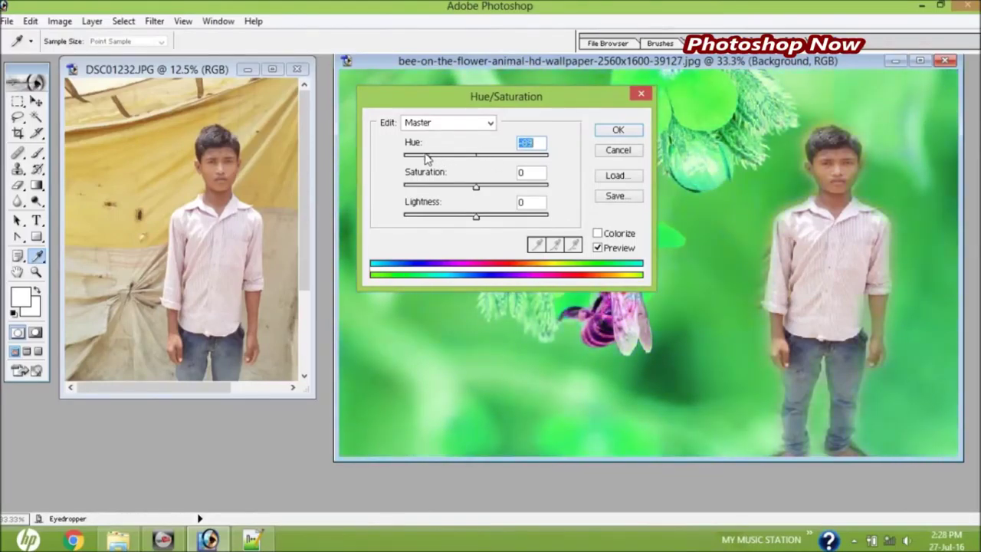
{"action": "left_click_drag", "start_coordinate": [433, 158], "coordinate": [423, 158]}
{"action": "key", "text": "Return"}
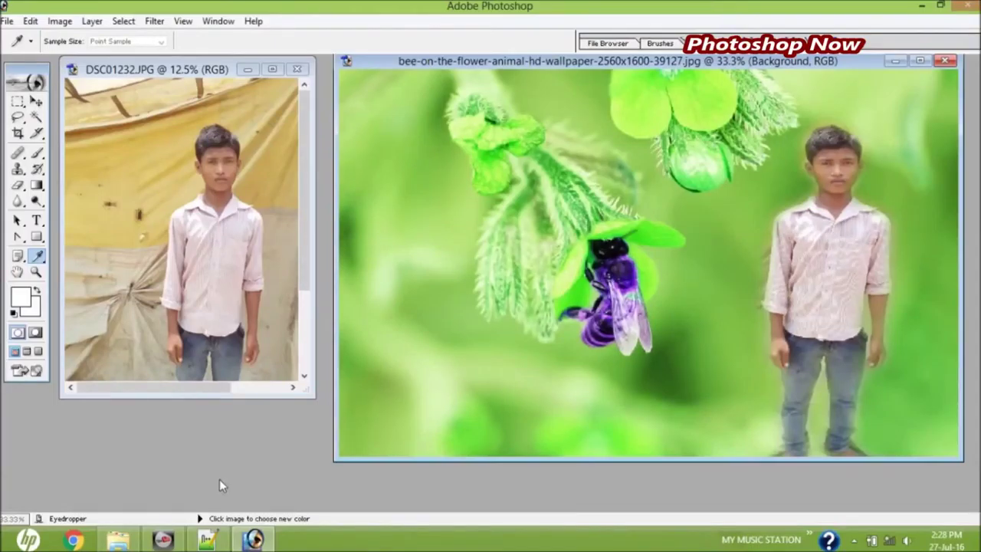
{"action": "mouse_move", "coordinate": [253, 540]}
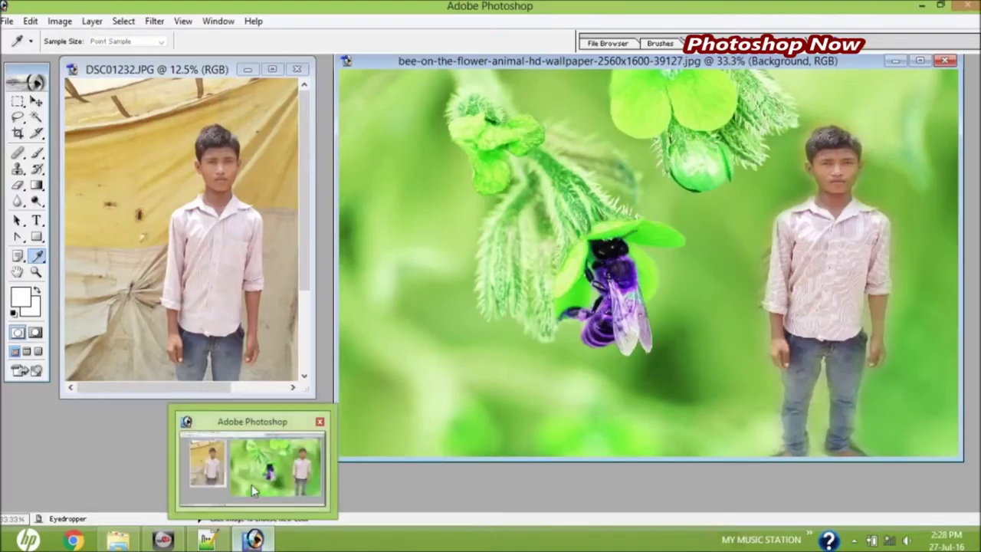
- Raise saturation to +19, set lightness to about +1, and apply the Hue/Saturation change
{"action": "left_click", "coordinate": [252, 484]}
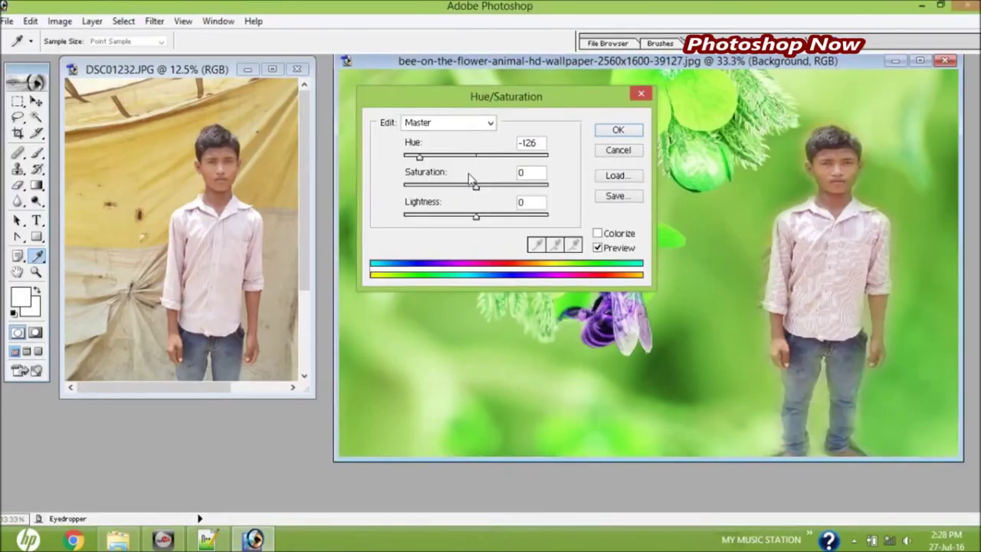
{"action": "mouse_move", "coordinate": [475, 187]}
{"action": "left_mouse_down"}
{"action": "mouse_move", "coordinate": [458, 187]}
{"action": "mouse_move", "coordinate": [490, 188]}
{"action": "left_mouse_up"}
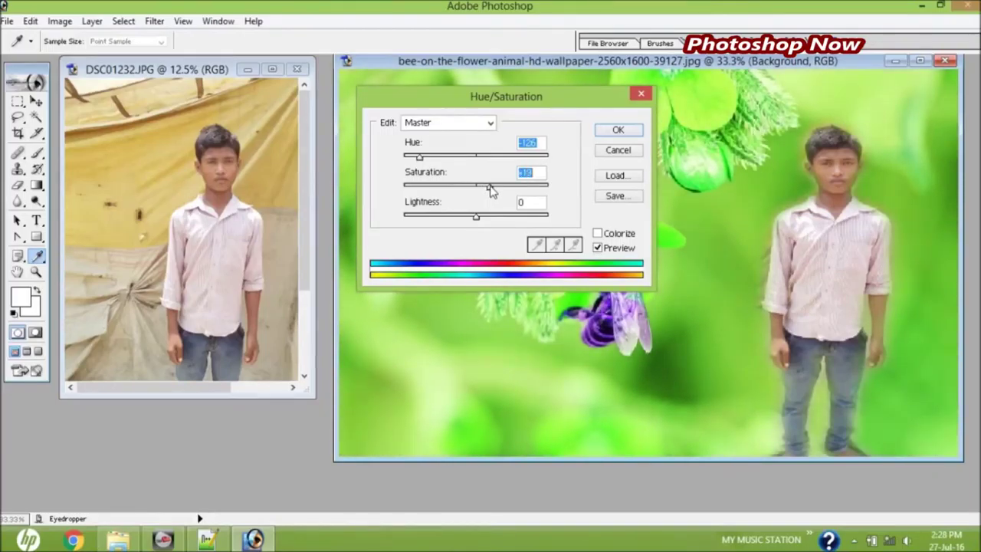
{"action": "key", "text": "Return"}
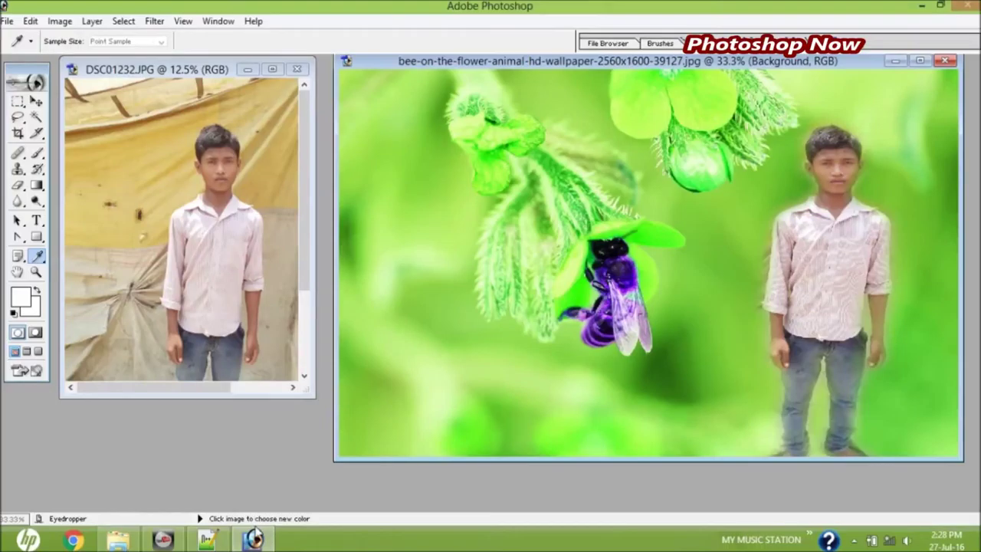
{"action": "mouse_move", "coordinate": [254, 539]}
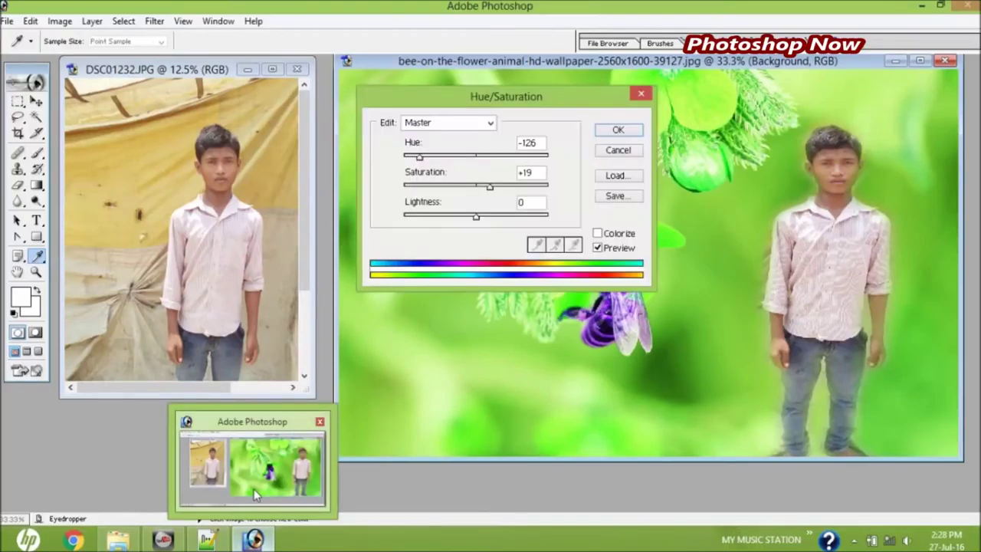
{"action": "left_click_drag", "start_coordinate": [477, 218], "coordinate": [487, 219]}
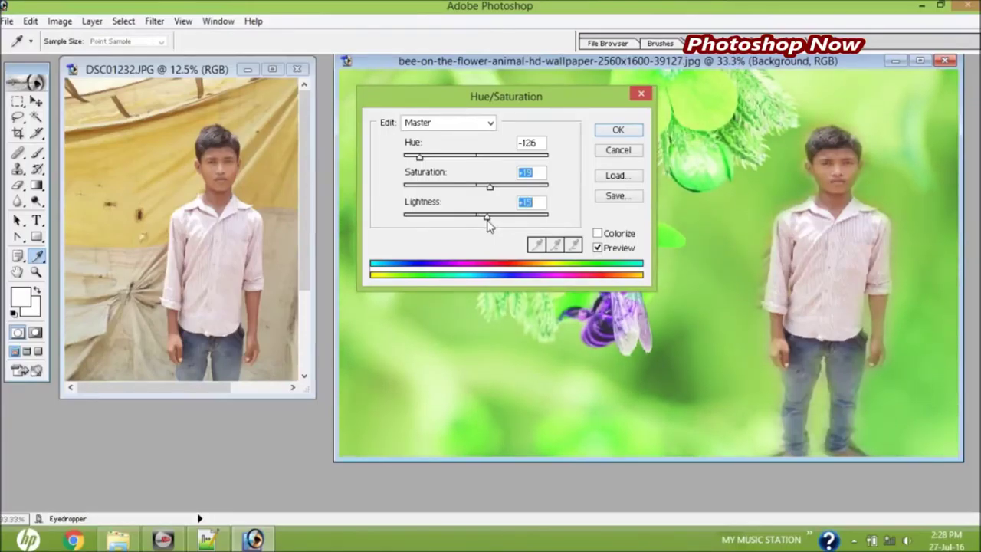
{"action": "left_click_drag", "start_coordinate": [486, 218], "coordinate": [461, 218]}
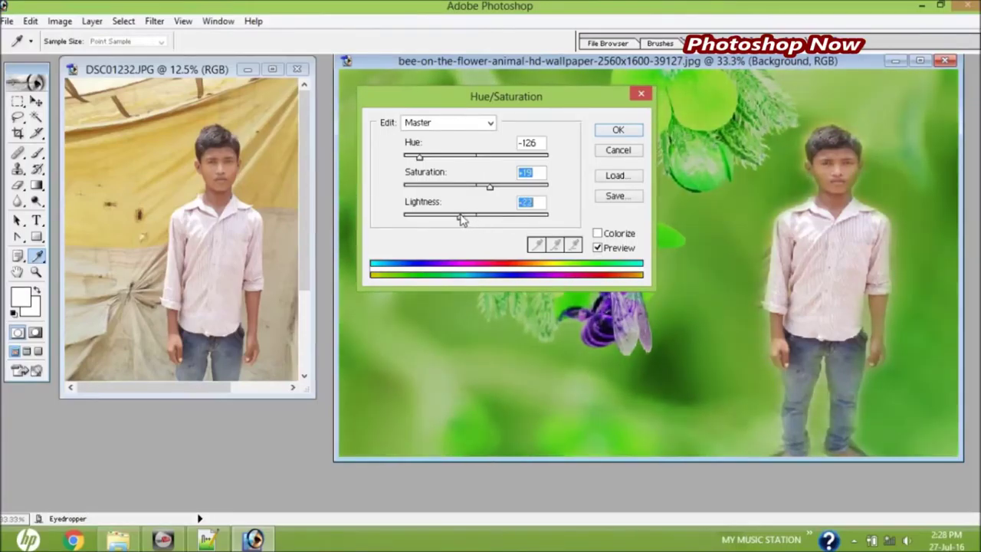
{"action": "key", "text": "Return"}
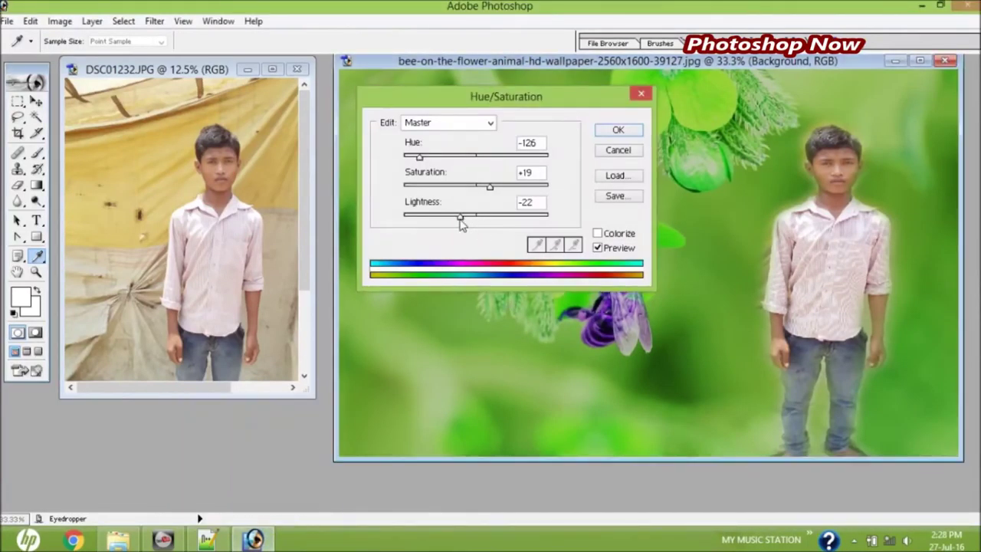
{"action": "left_click_drag", "start_coordinate": [461, 218], "coordinate": [484, 219]}
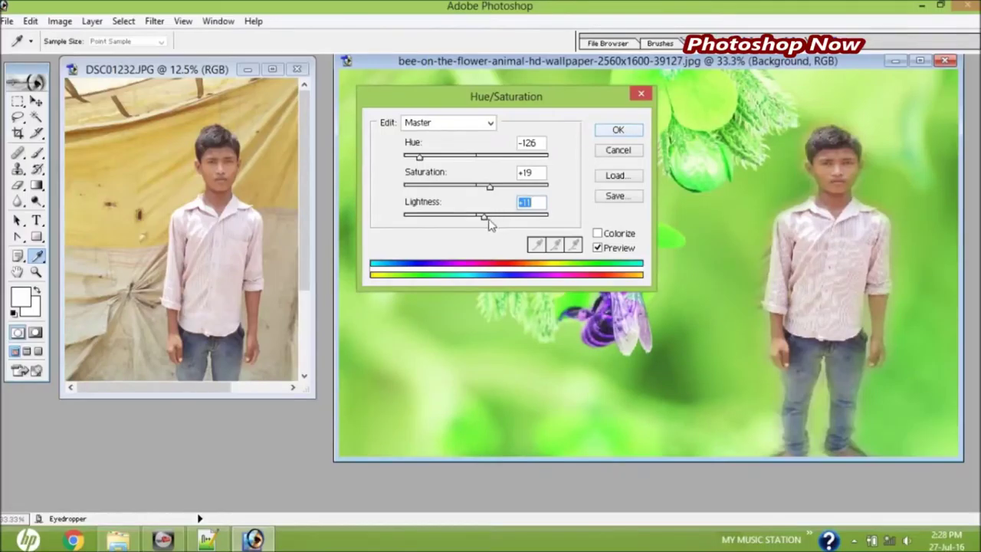
{"action": "left_click_drag", "start_coordinate": [483, 219], "coordinate": [477, 218]}
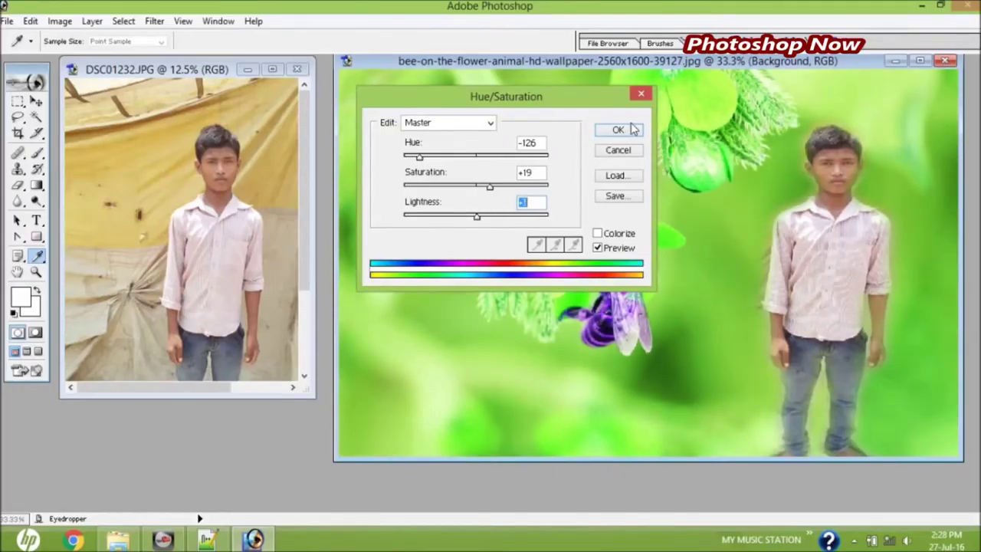
{"action": "left_click", "coordinate": [619, 131]}
{"action": "key", "text": "v"}
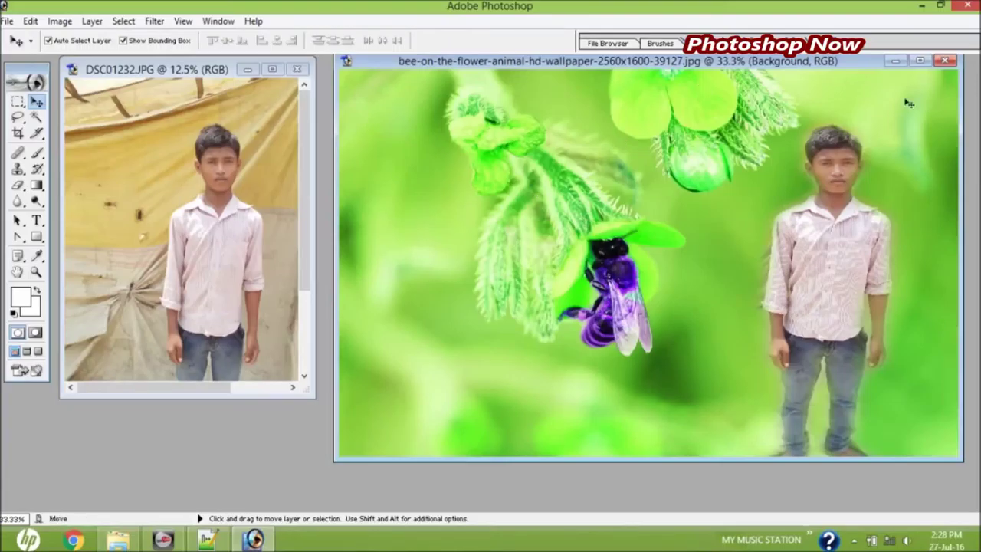
- Save the maximized green composite as JPEG 'FFF' in Desktop > wallpapers at Maximum quality
{"action": "left_click", "coordinate": [920, 61]}
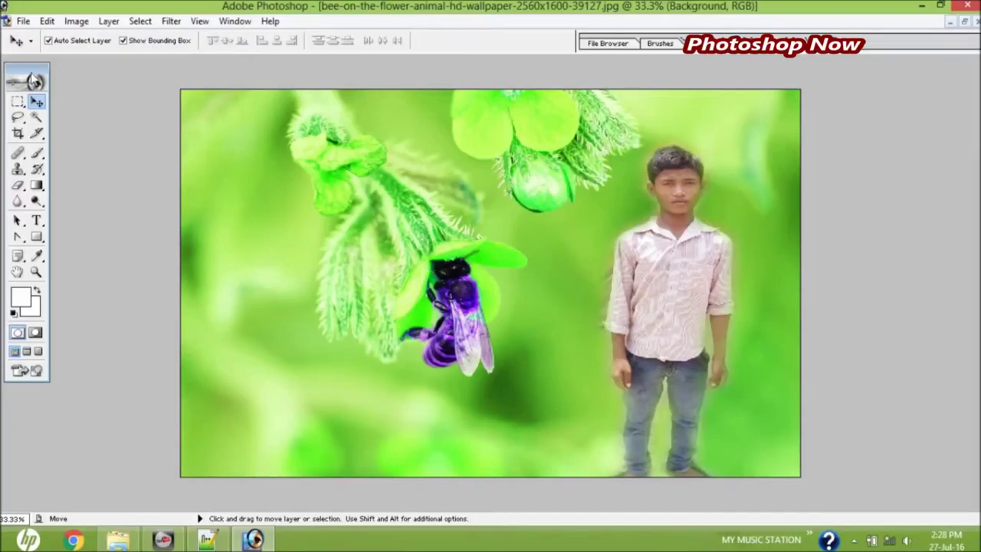
{"action": "left_click", "coordinate": [22, 20]}
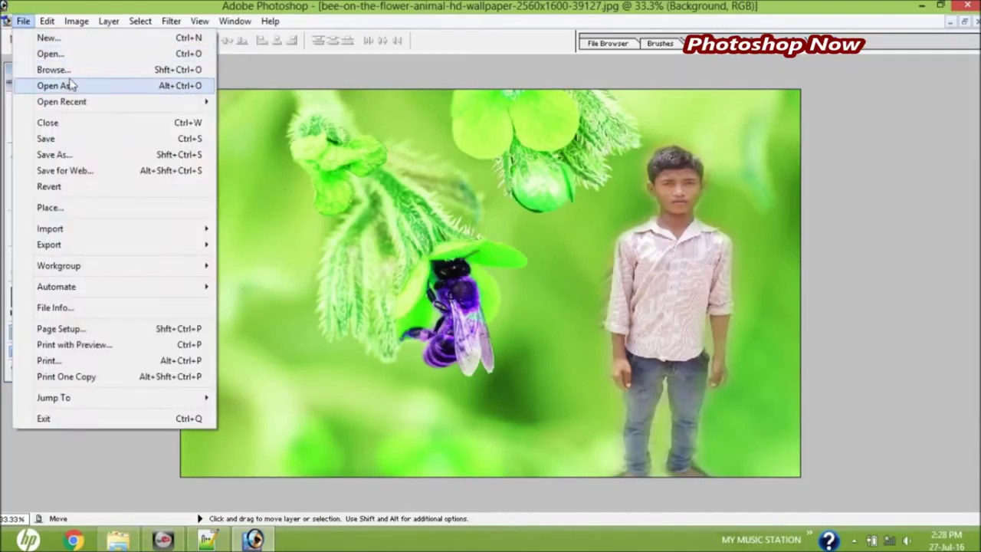
{"action": "left_click", "coordinate": [76, 155]}
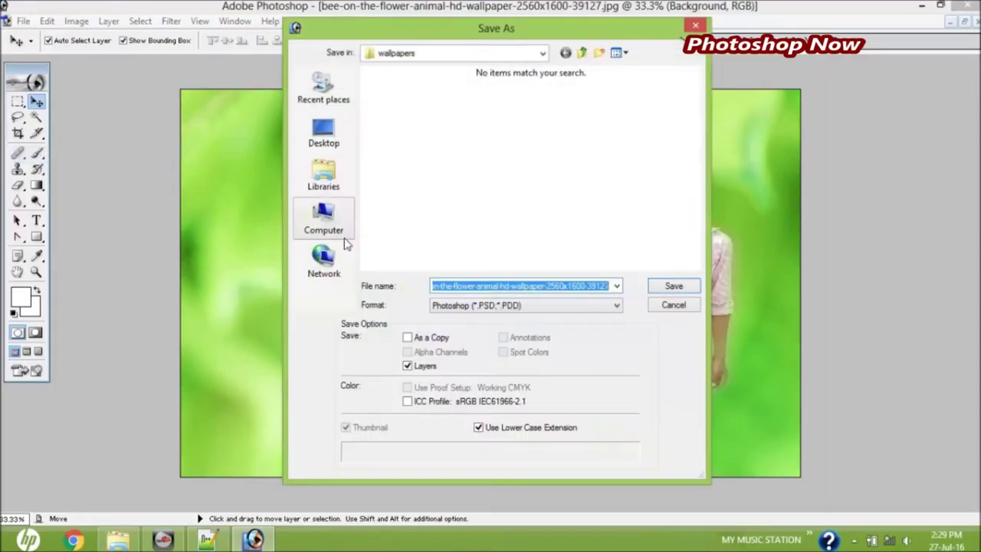
{"action": "left_click", "coordinate": [323, 131]}
{"action": "double_click", "coordinate": [571, 159]}
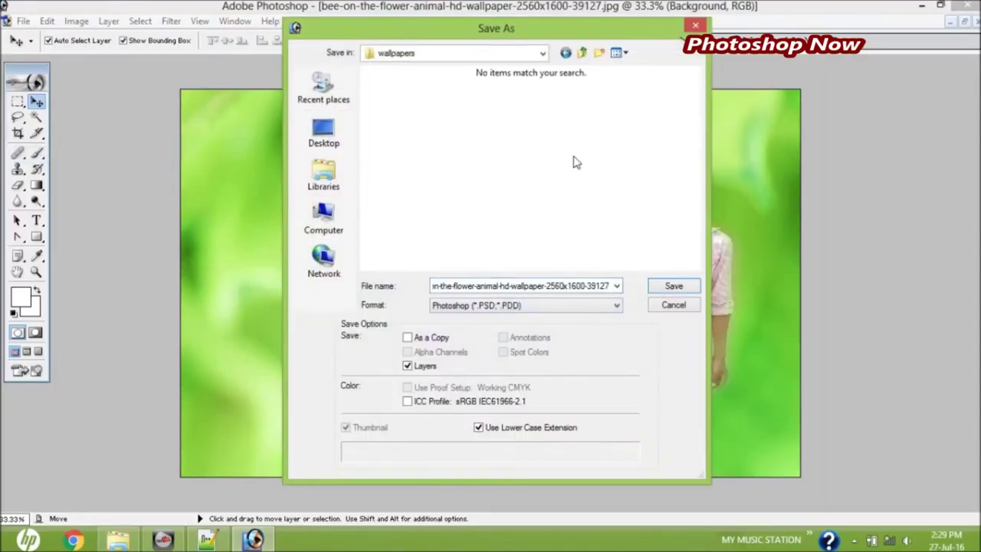
{"action": "left_click", "coordinate": [490, 305]}
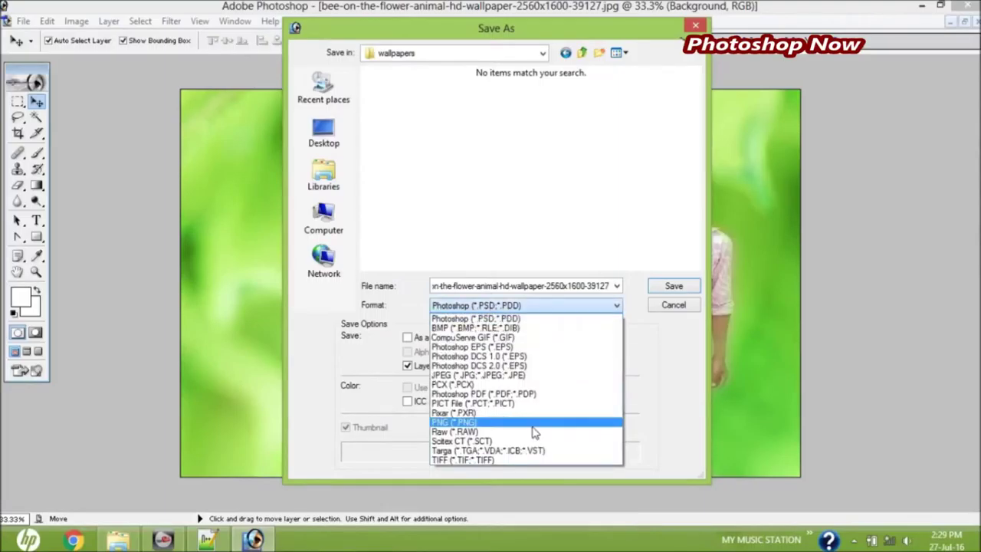
{"action": "left_click", "coordinate": [473, 375]}
{"action": "triple_click", "coordinate": [474, 292]}
{"action": "type", "text": "FFF"}
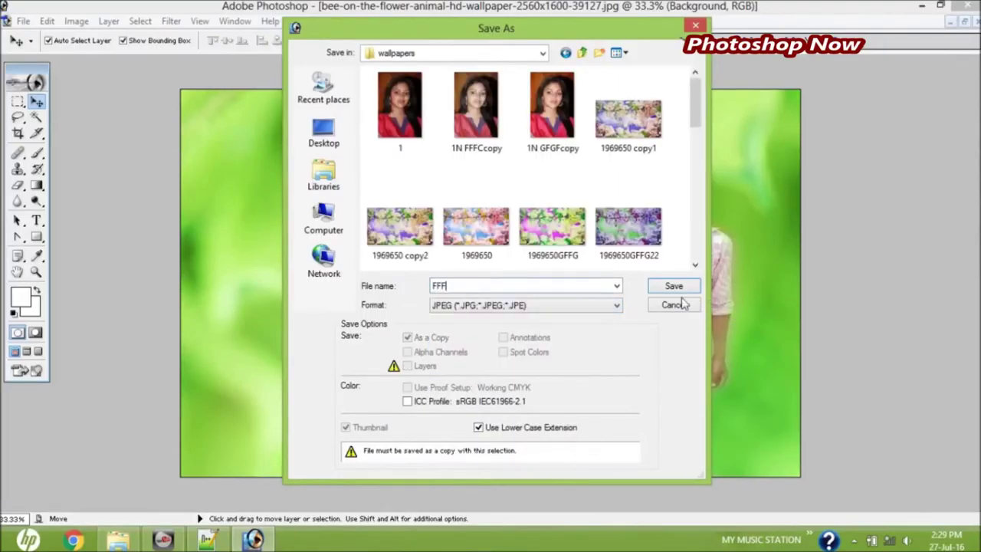
{"action": "left_click", "coordinate": [674, 286]}
{"action": "left_click", "coordinate": [587, 170]}
{"action": "key", "text": "v"}
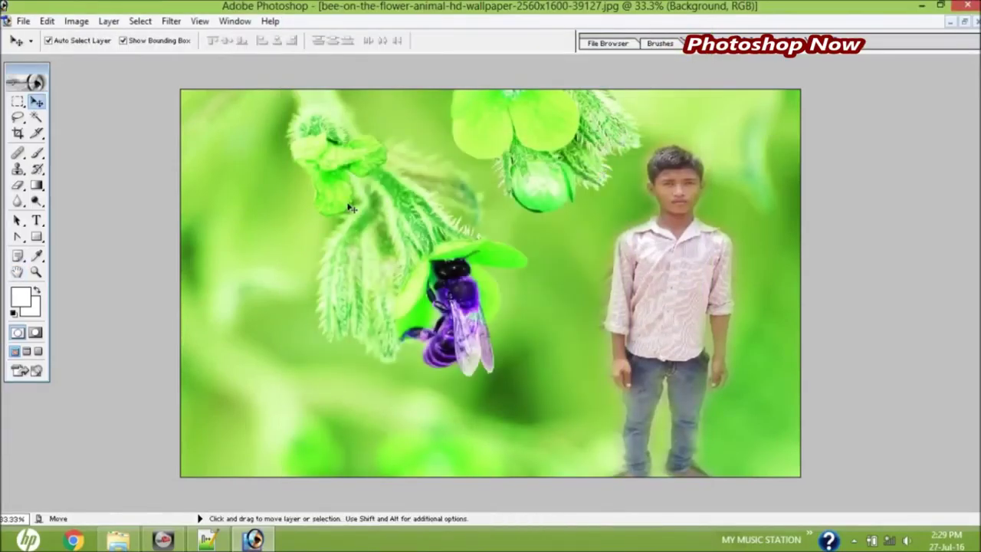
- Select the Background layer, then open 1969650.jpg from the wallpapers folder beside the bee composite
{"action": "right_click", "coordinate": [242, 187]}
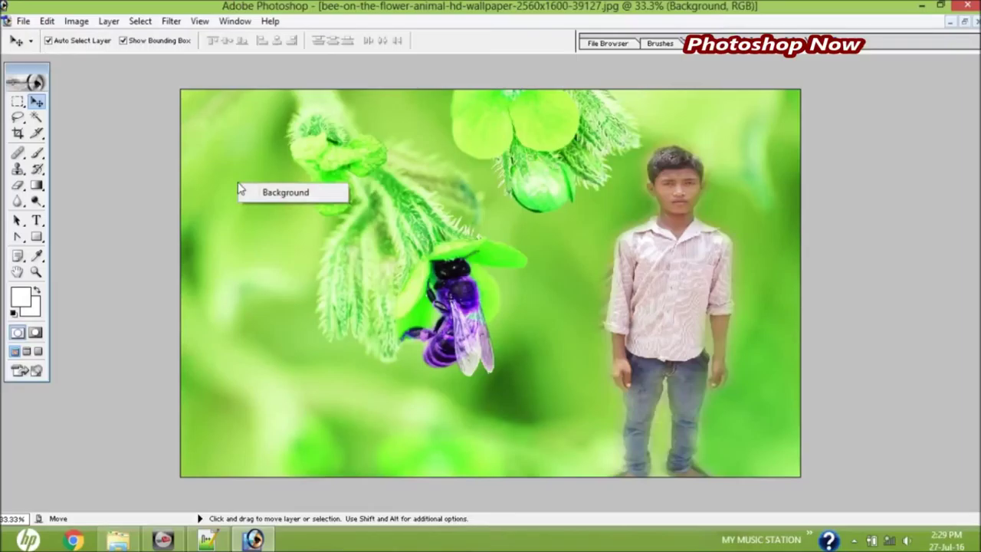
{"action": "left_click", "coordinate": [254, 192]}
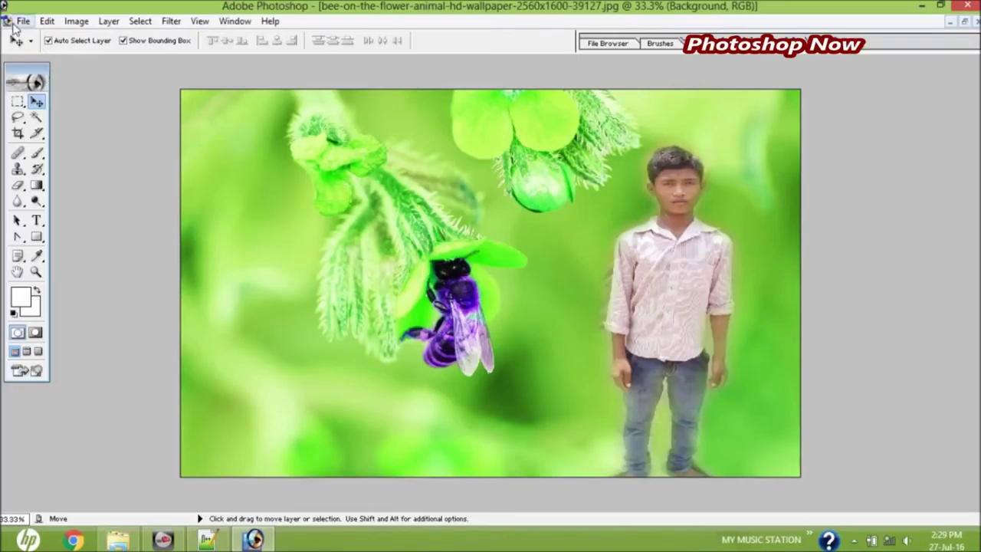
{"action": "left_click", "coordinate": [23, 21]}
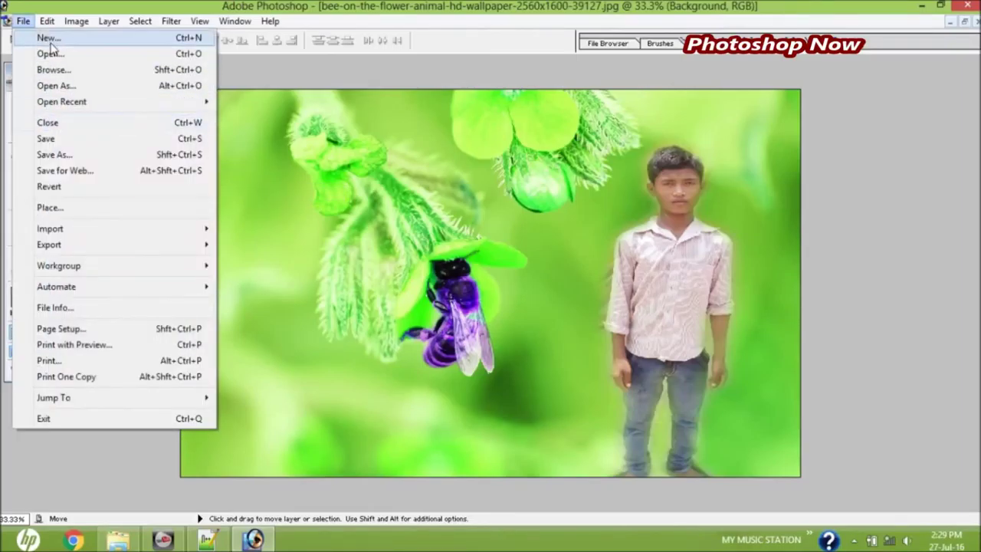
{"action": "left_click", "coordinate": [47, 54]}
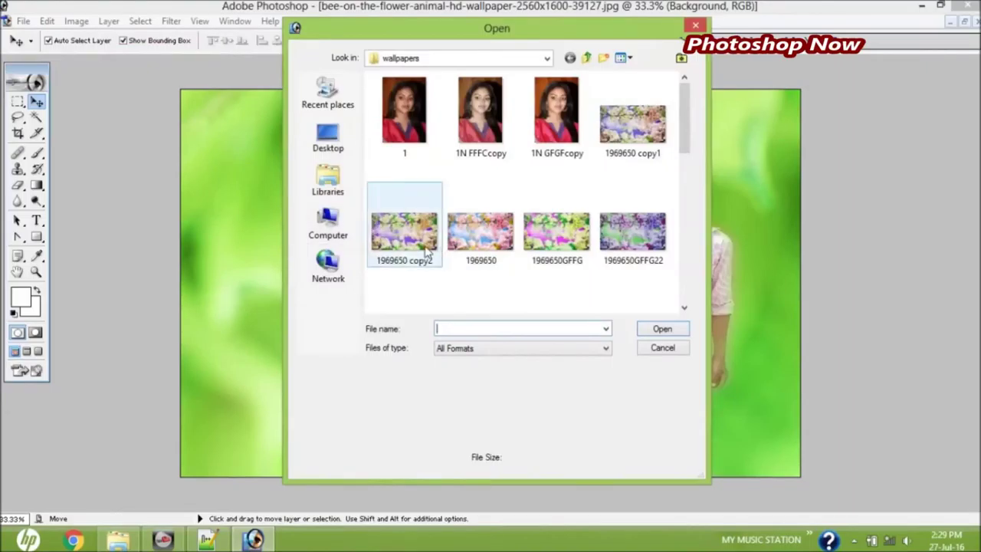
{"action": "double_click", "coordinate": [481, 247]}
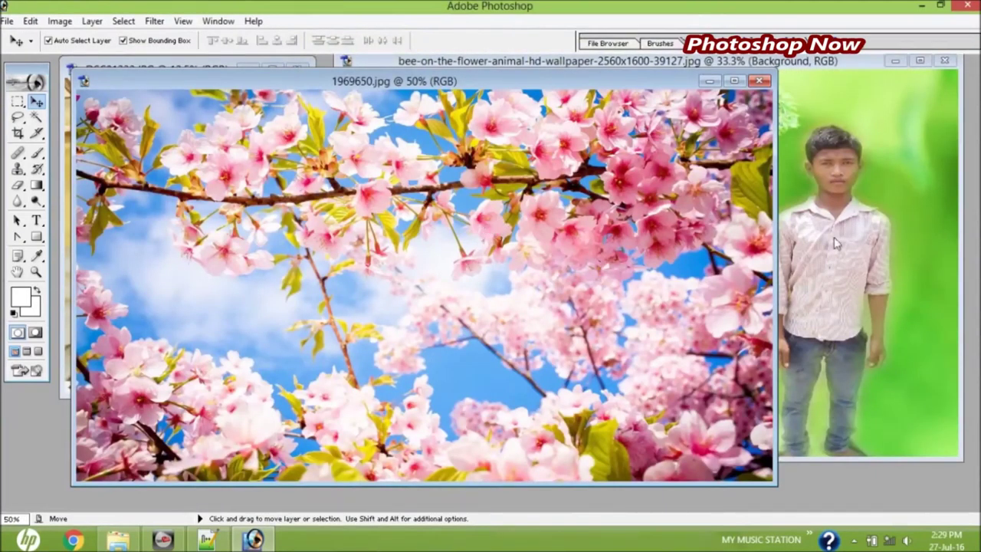
{"action": "left_click", "coordinate": [803, 145]}
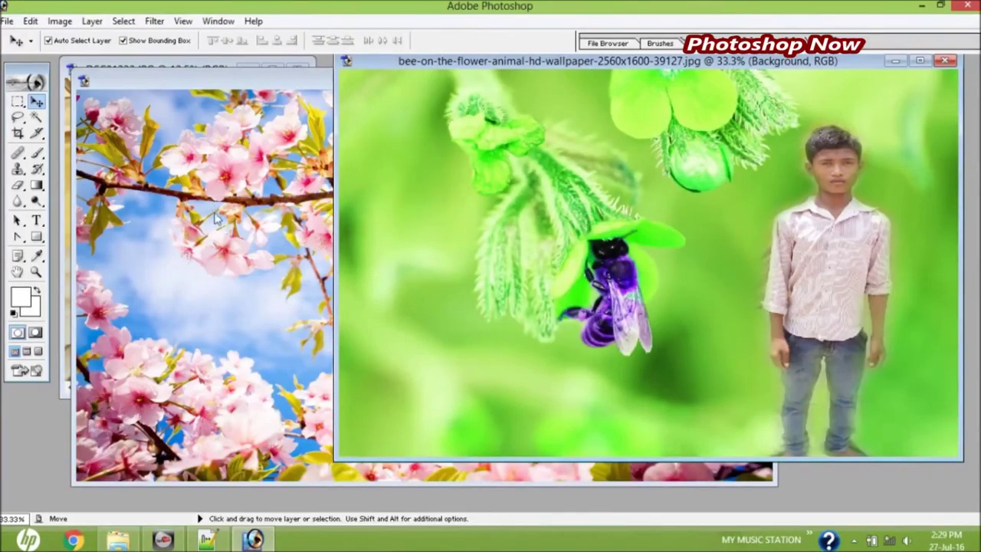
- Drag the 1969650.jpg image into the bee composite as Layer 2, redoing the misplaced first attempt
{"action": "left_click", "coordinate": [217, 218]}
{"action": "left_click_drag", "start_coordinate": [544, 220], "coordinate": [653, 138]}
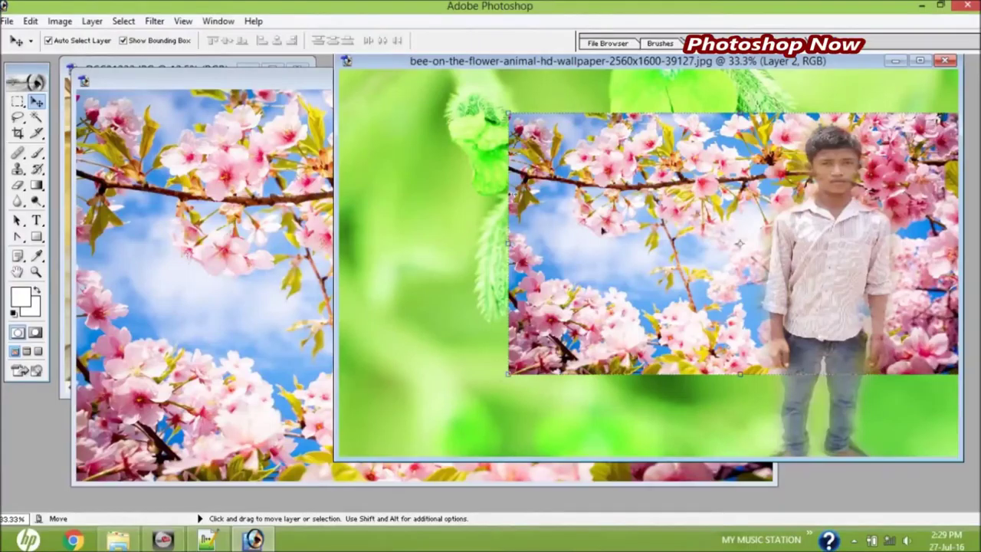
{"action": "key", "text": "ctrl+z"}
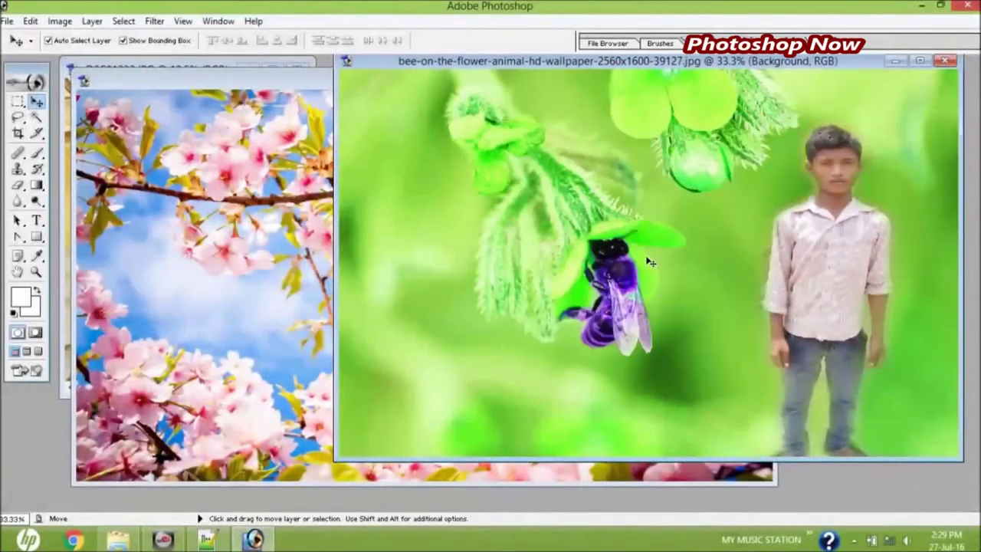
{"action": "left_click", "coordinate": [184, 347]}
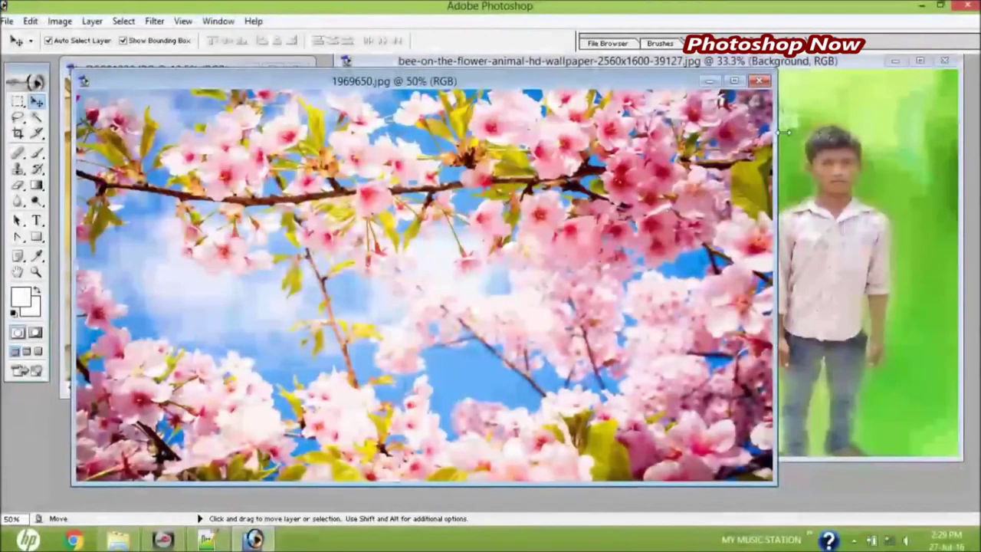
{"action": "left_click_drag", "start_coordinate": [776, 200], "coordinate": [273, 201]}
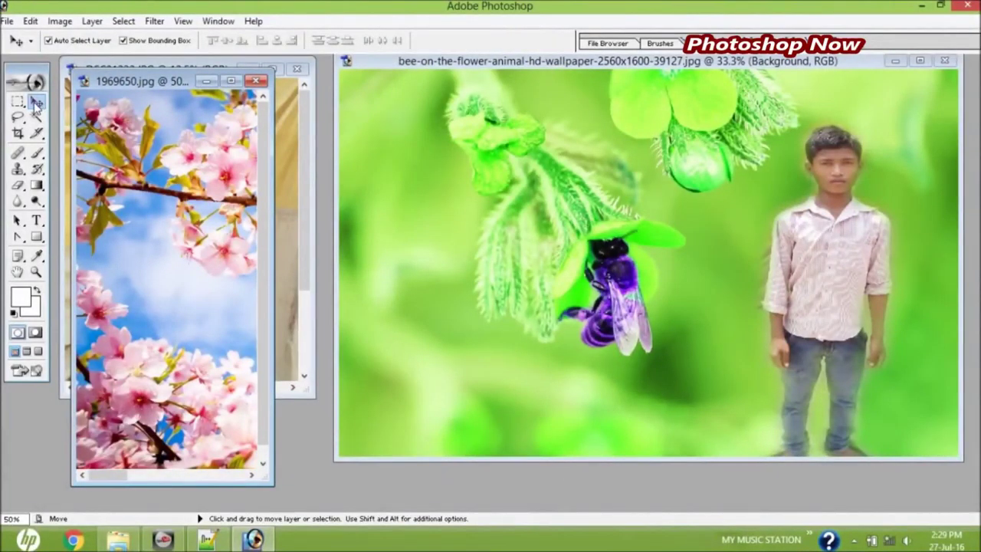
{"action": "left_click_drag", "start_coordinate": [194, 220], "coordinate": [590, 209]}
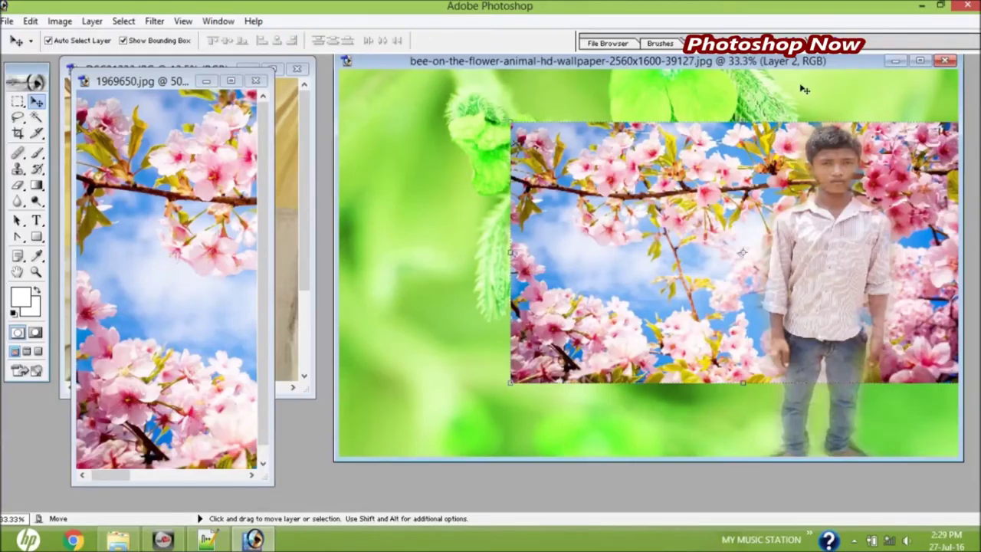
- Free-transform Layer 2 to the canvas edges, scaling it to 133.3% width and 148.1% height
{"action": "left_click", "coordinate": [920, 60]}
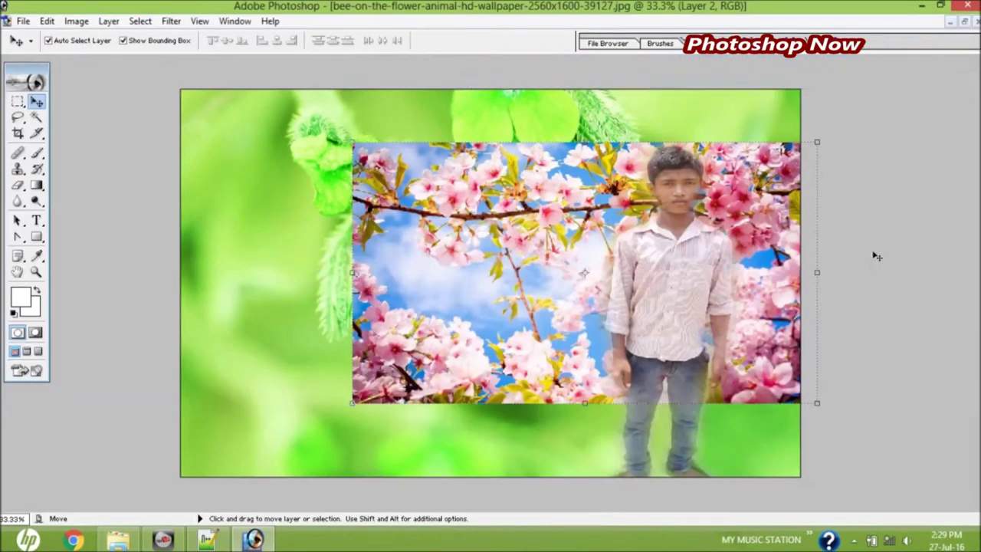
{"action": "left_click_drag", "start_coordinate": [807, 277], "coordinate": [677, 268]}
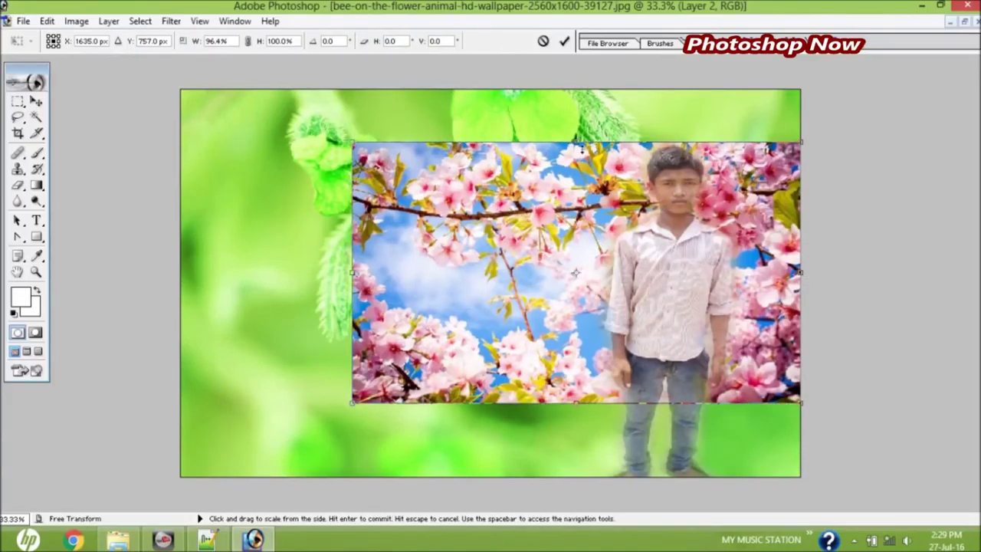
{"action": "left_click_drag", "start_coordinate": [577, 142], "coordinate": [577, 90]}
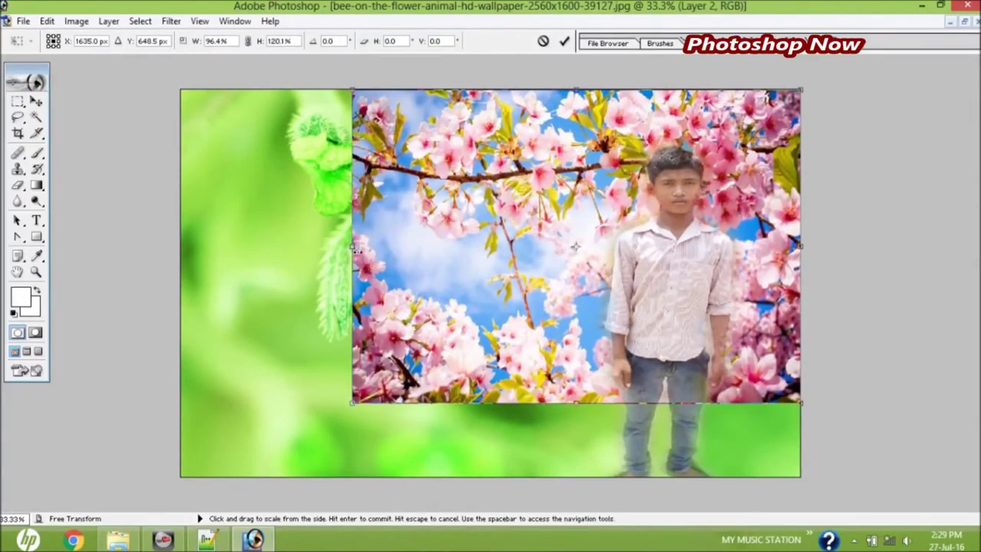
{"action": "left_click_drag", "start_coordinate": [355, 249], "coordinate": [182, 249]}
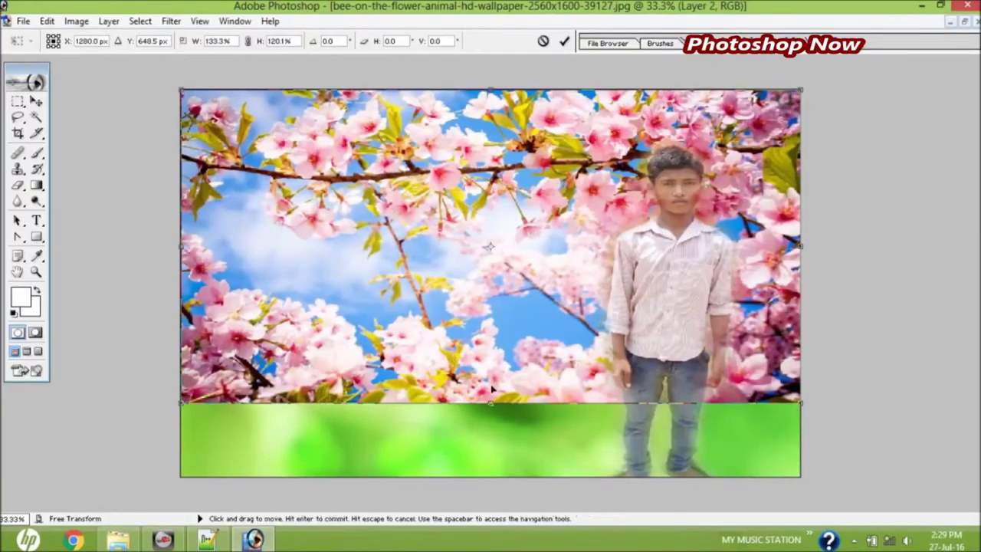
{"action": "left_click_drag", "start_coordinate": [496, 410], "coordinate": [502, 478]}
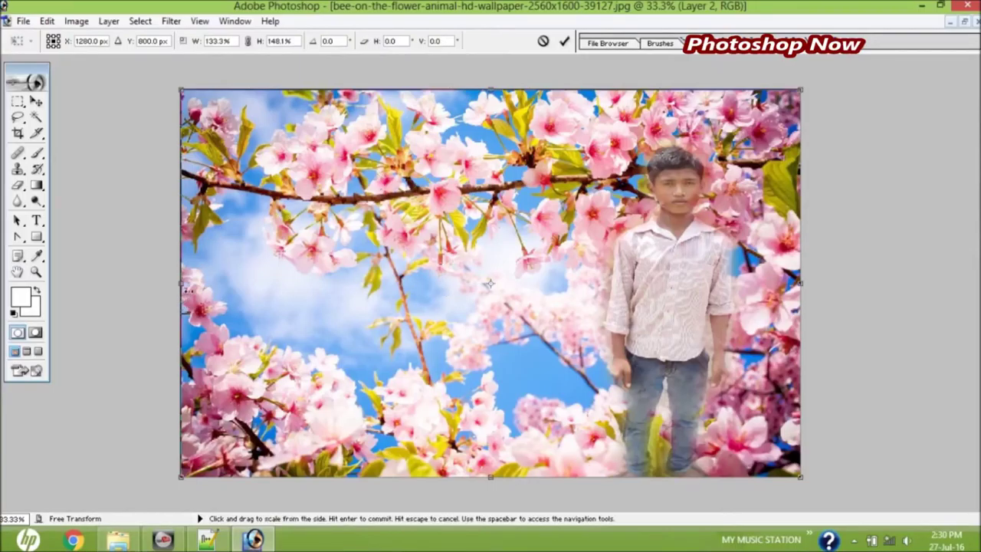
{"action": "key", "text": "Return"}
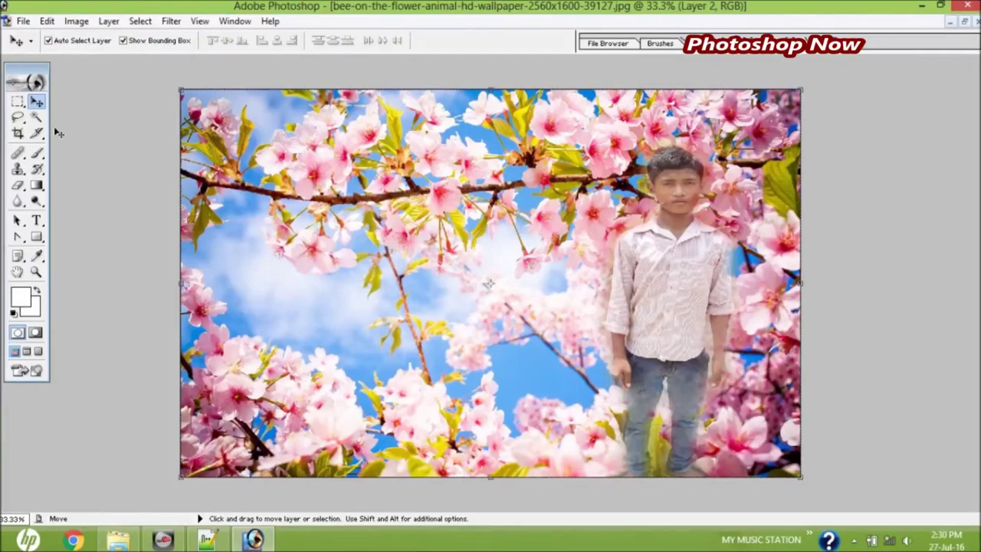
- With Layer 2 selected, shift the blossom layer's hue to about +32 via Hue/Saturation
{"action": "right_click", "coordinate": [331, 215]}
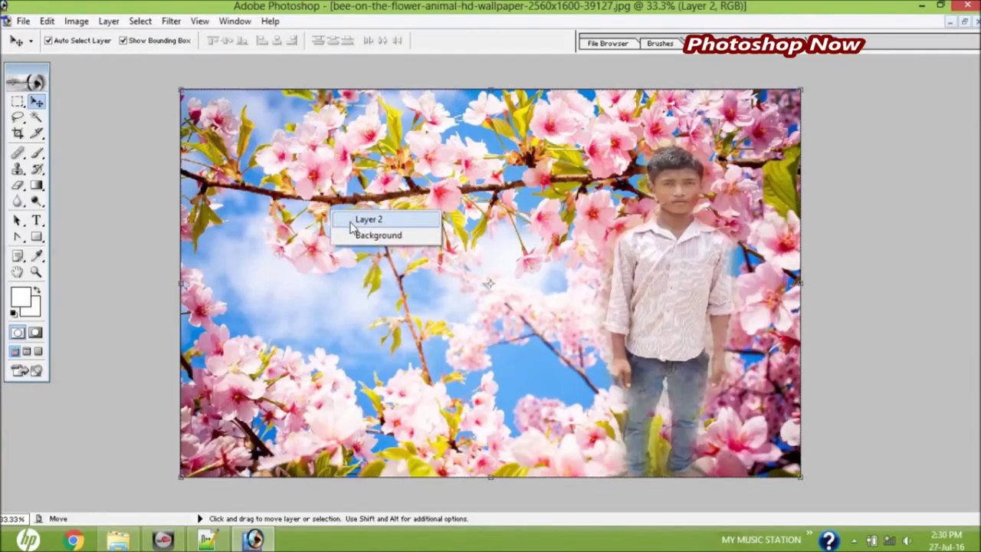
{"action": "left_click", "coordinate": [357, 216]}
{"action": "left_click", "coordinate": [76, 21]}
{"action": "mouse_move", "coordinate": [109, 59]}
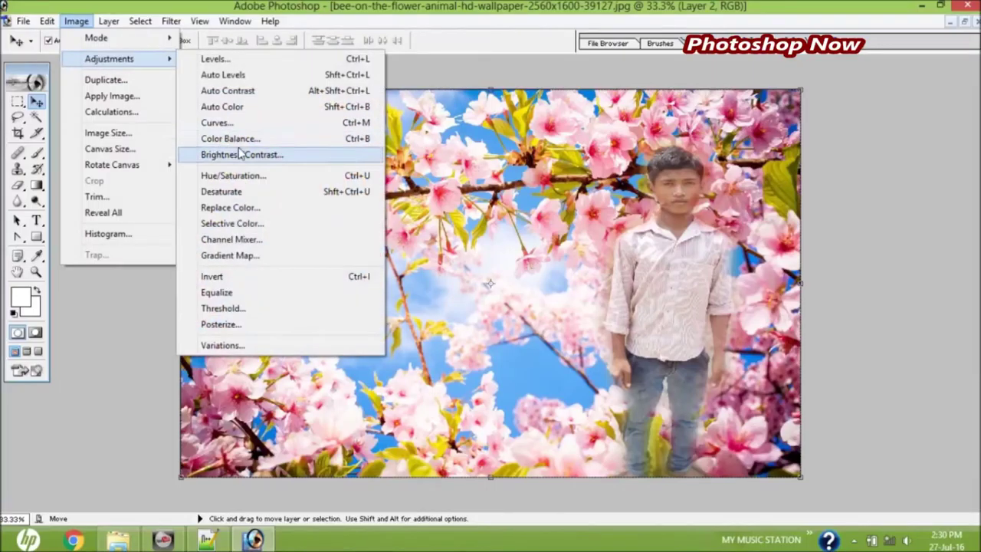
{"action": "left_click", "coordinate": [268, 176]}
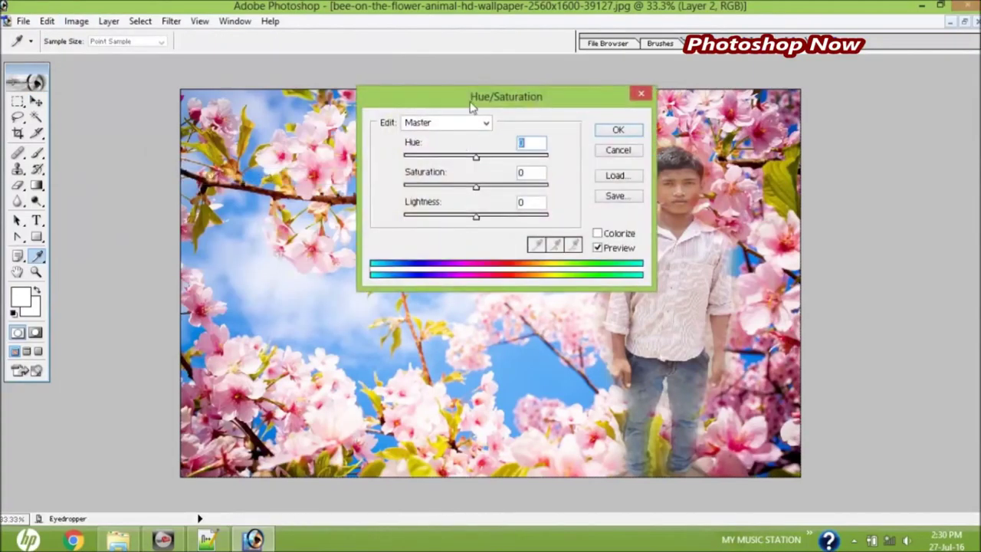
{"action": "left_click_drag", "start_coordinate": [472, 97], "coordinate": [307, 123]}
{"action": "left_click_drag", "start_coordinate": [311, 177], "coordinate": [351, 191]}
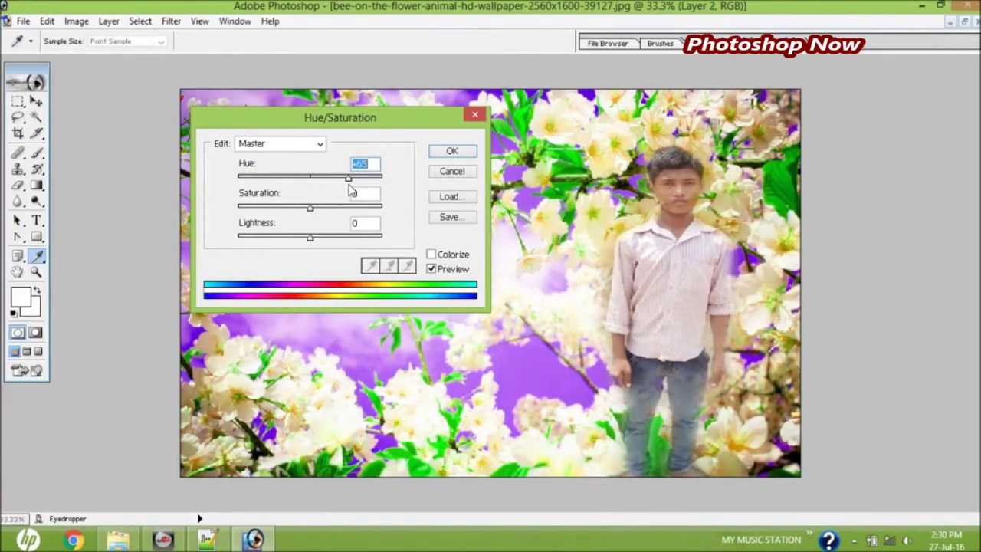
{"action": "key", "text": "Return"}
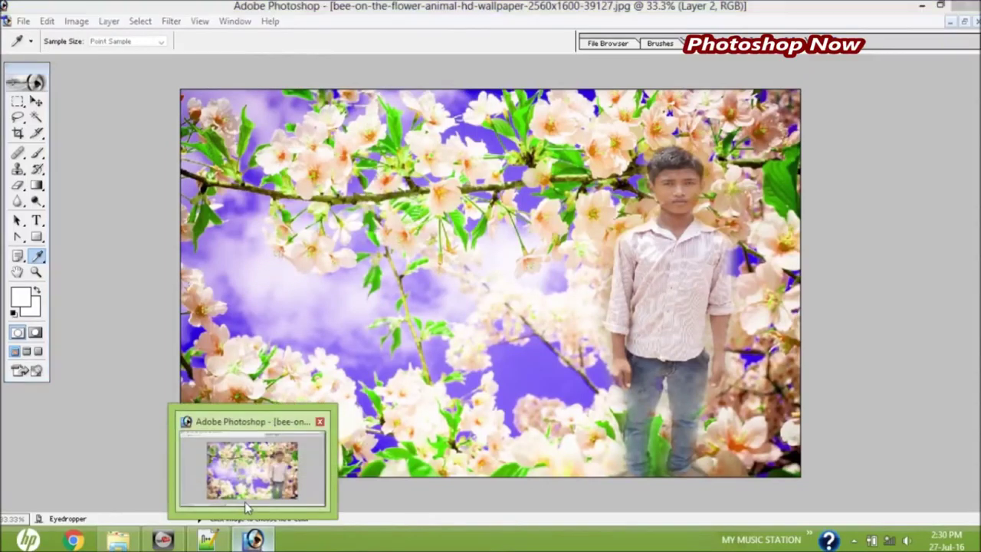
- Reopen Hue/Saturation with Ctrl+U and fine-tune the hue to about +41
{"action": "key", "text": "ctrl+u"}
{"action": "left_click_drag", "start_coordinate": [341, 177], "coordinate": [341, 181]}
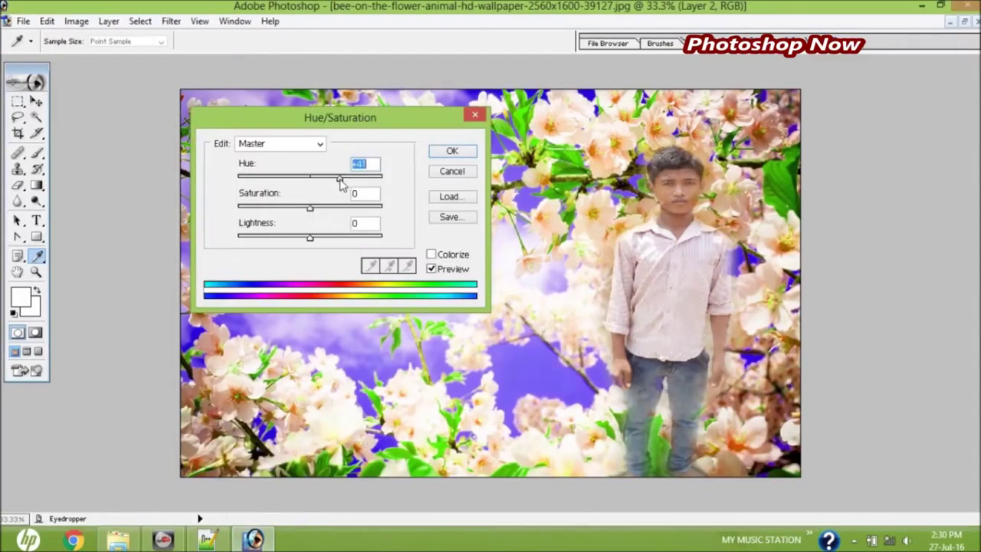
{"action": "left_click", "coordinate": [451, 153]}
{"action": "key", "text": "v"}
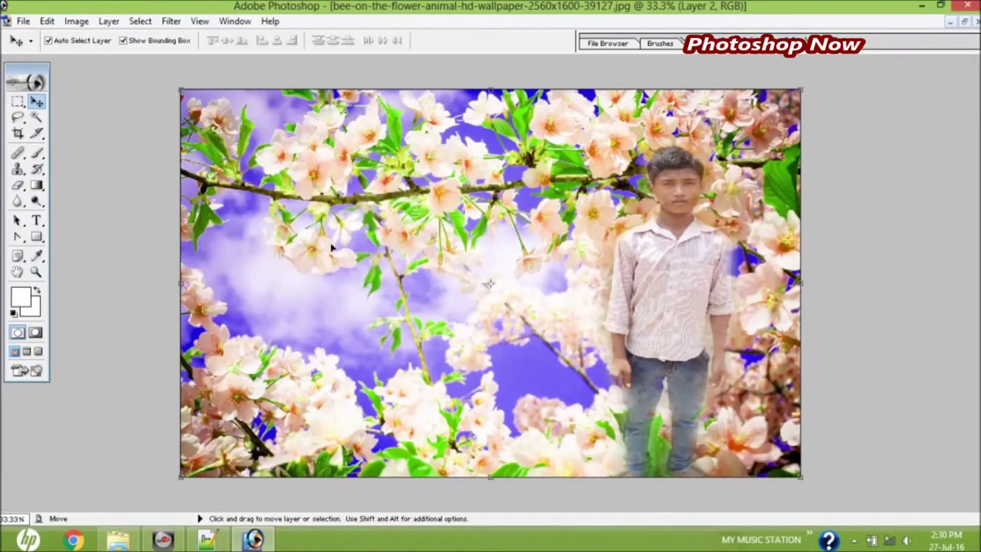
{"action": "left_click", "coordinate": [76, 22]}
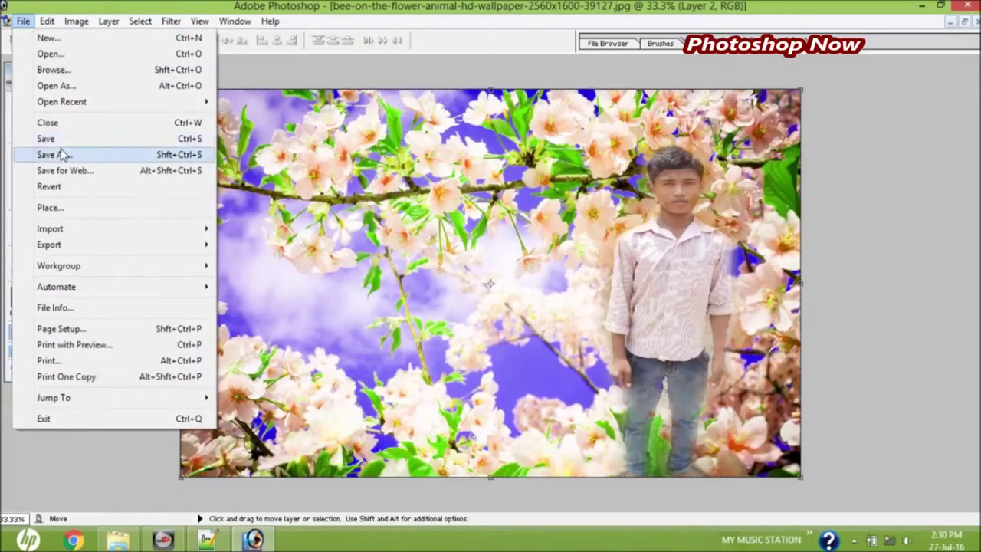
- Start Save As and choose the Desktop wallpapers folder as the save location
{"action": "left_click", "coordinate": [54, 154]}
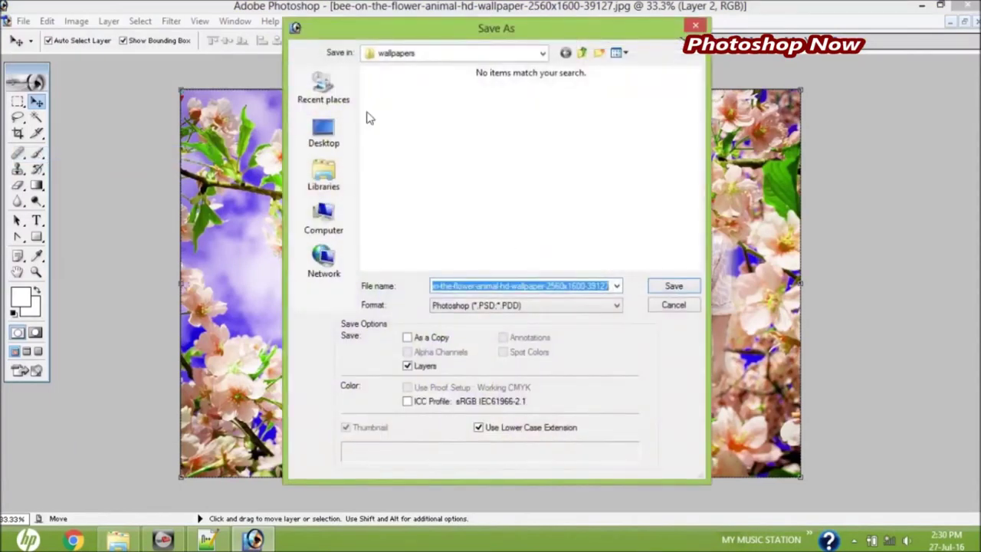
{"action": "left_click", "coordinate": [343, 135]}
{"action": "left_click", "coordinate": [573, 164]}
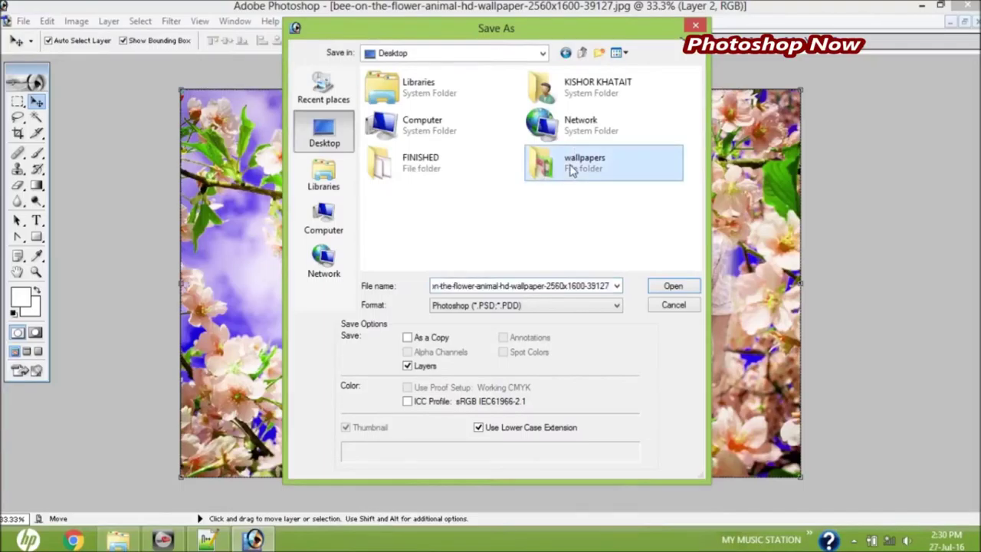
{"action": "left_click", "coordinate": [502, 294]}
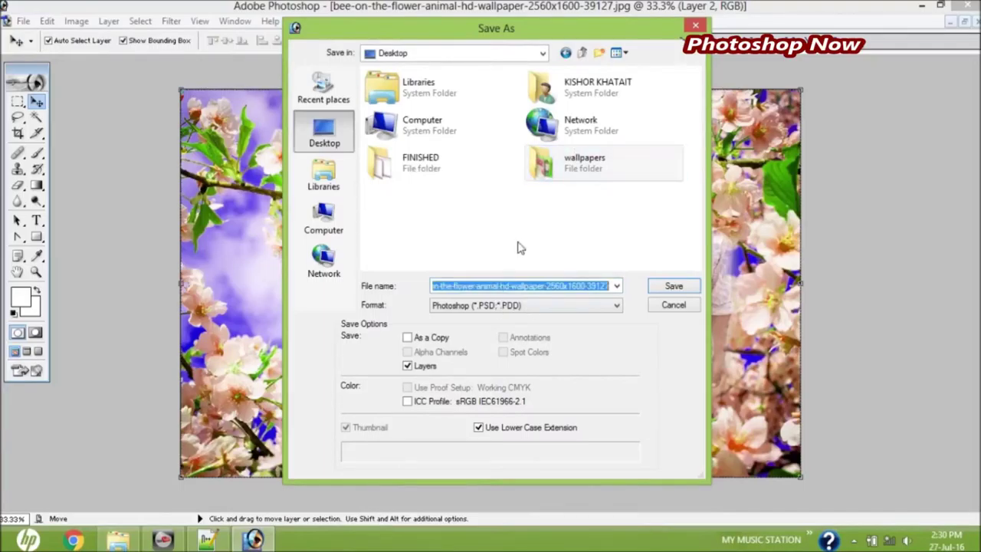
{"action": "double_click", "coordinate": [583, 163]}
- Save the composite as JPEG named SSSS, accepting the JPEG quality options
{"action": "double_click", "coordinate": [477, 288]}
{"action": "type", "text": "SSSS"}
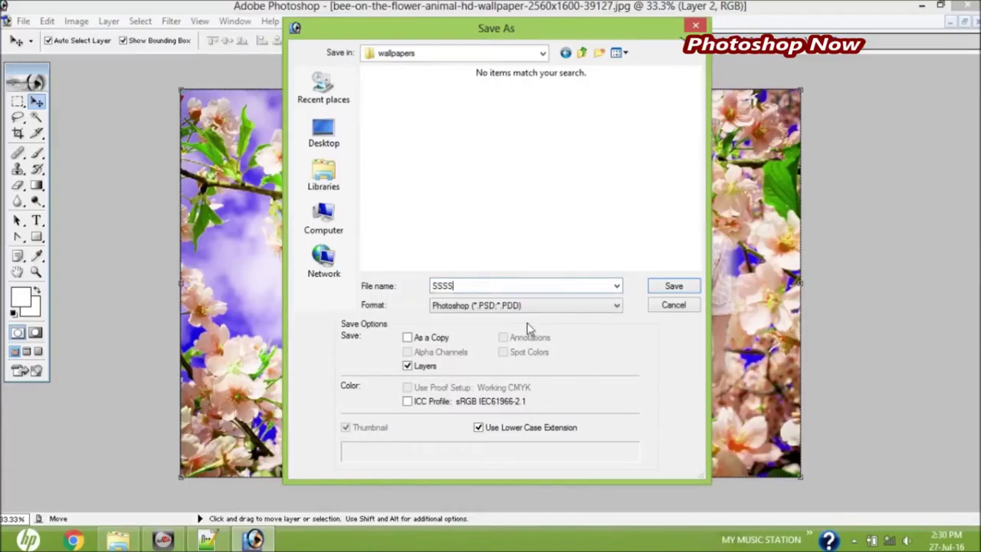
{"action": "left_click", "coordinate": [529, 305]}
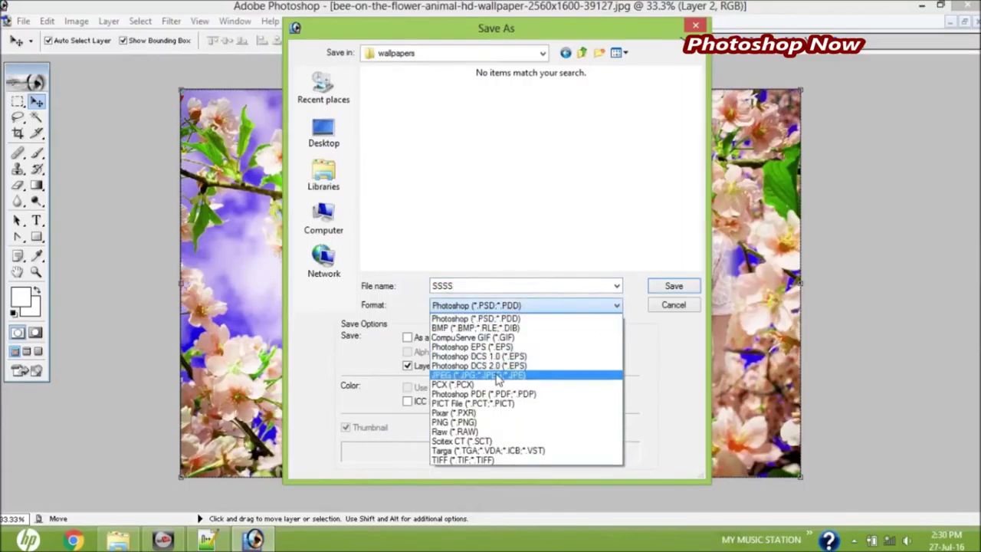
{"action": "left_click", "coordinate": [498, 376]}
{"action": "left_click", "coordinate": [674, 287]}
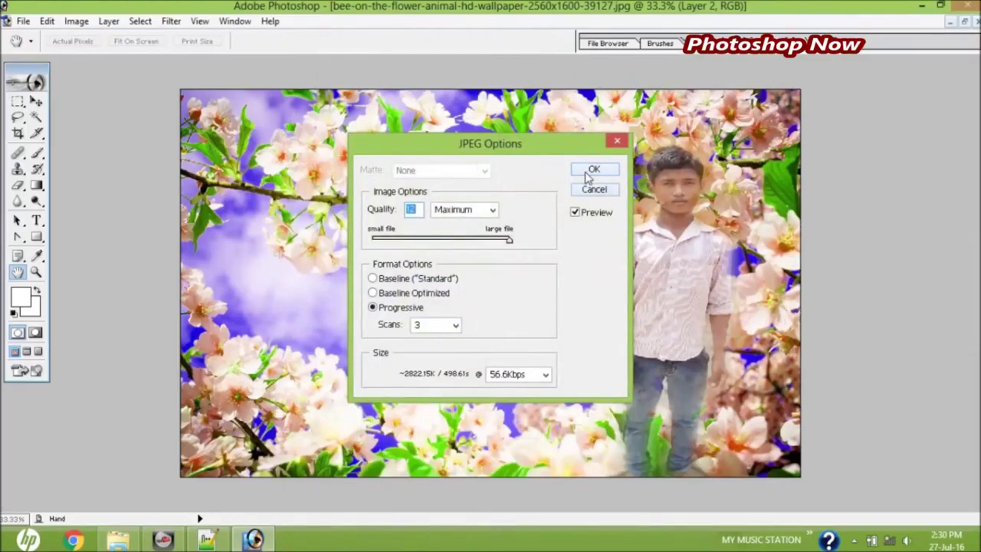
{"action": "left_click", "coordinate": [591, 171]}
{"action": "key", "text": "v"}
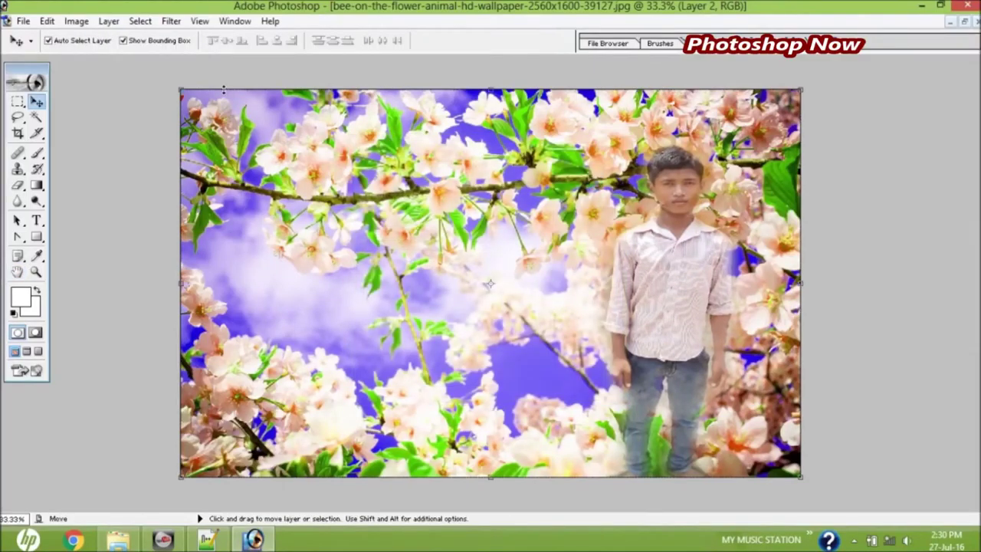
{"action": "left_click", "coordinate": [21, 21]}
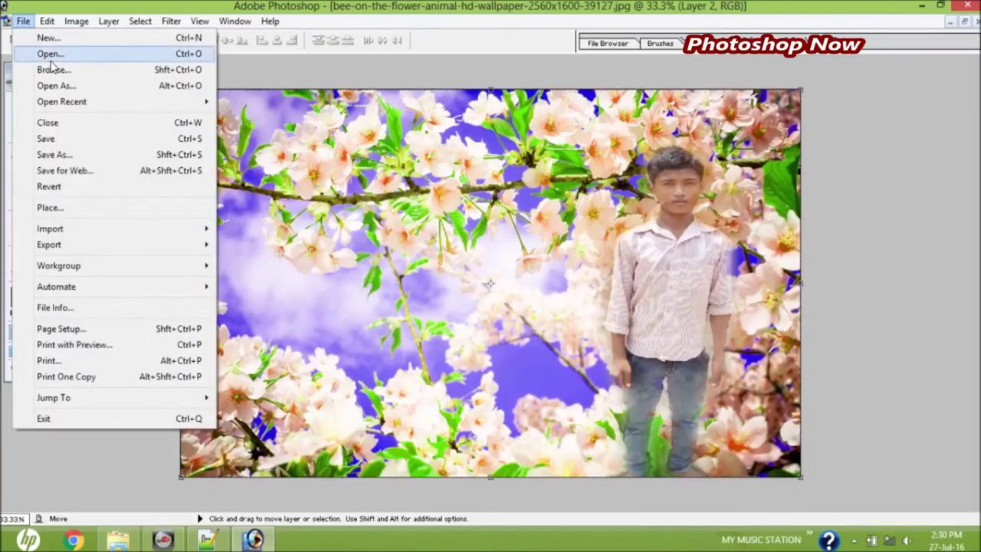
- Open cosmos-flower-hd-wallpaper-1920x1200-38787.jpg from the wallpapers folder and bring it to the front
{"action": "left_click", "coordinate": [50, 57]}
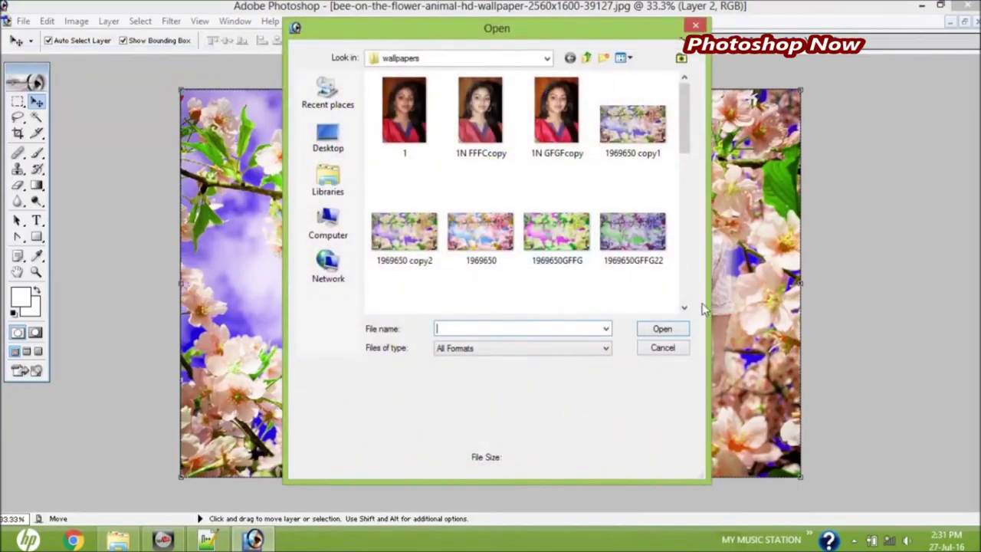
{"action": "scroll", "coordinate": [685, 308], "scroll_direction": "down", "scroll_amount": 3}
{"action": "scroll", "coordinate": [685, 308], "scroll_direction": "down", "scroll_amount": 1}
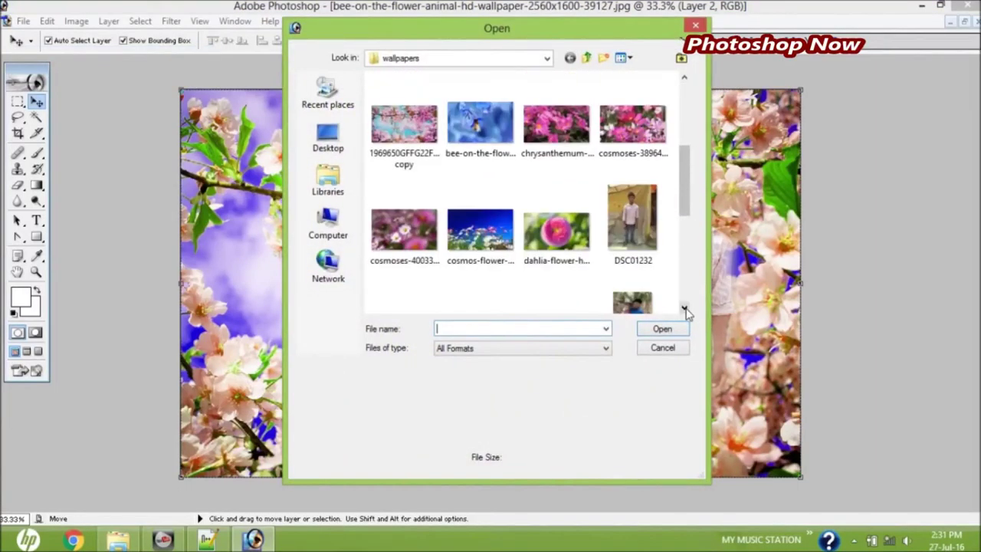
{"action": "scroll", "coordinate": [687, 310], "scroll_direction": "down", "scroll_amount": 1}
{"action": "double_click", "coordinate": [498, 206]}
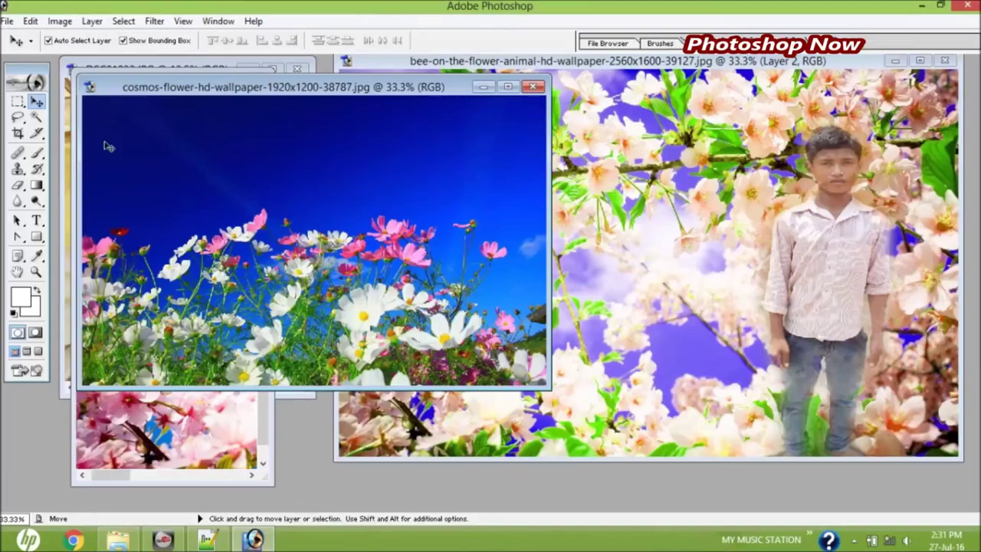
{"action": "left_click", "coordinate": [648, 230]}
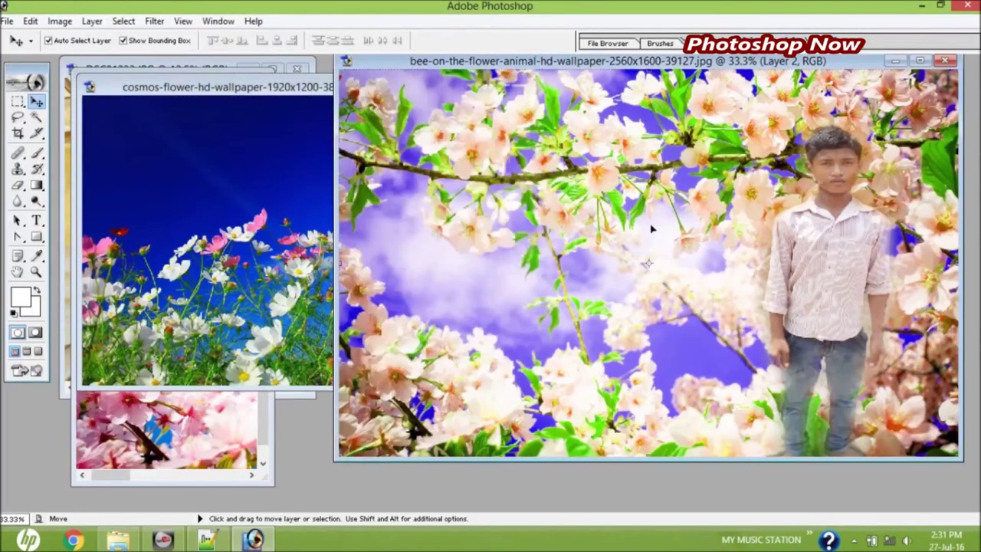
{"action": "right_click", "coordinate": [648, 230]}
{"action": "left_click", "coordinate": [685, 235]}
{"action": "left_click", "coordinate": [191, 284]}
- Drag the cosmos photo in as Layer 3 and stretch its four edges to the canvas
{"action": "left_click_drag", "start_coordinate": [341, 220], "coordinate": [678, 217]}
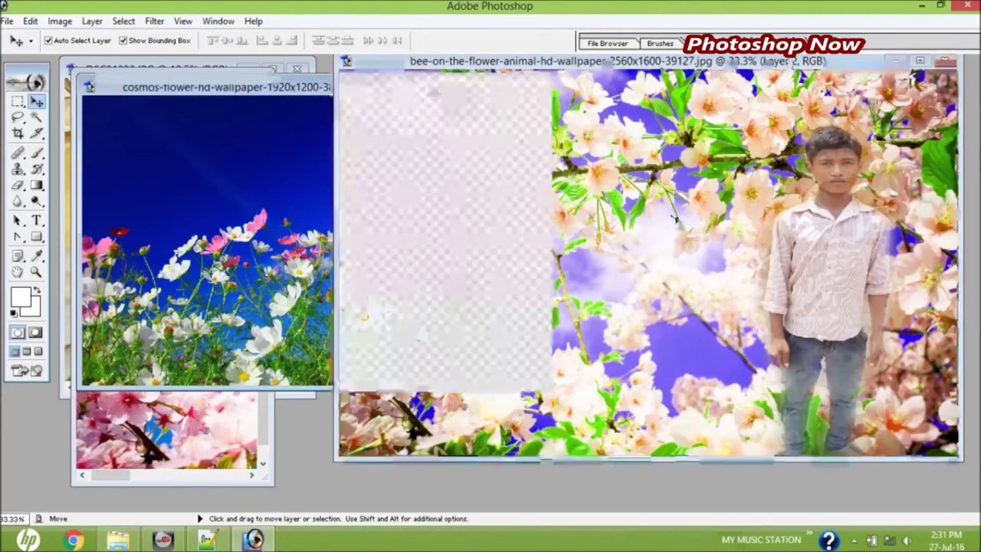
{"action": "left_click", "coordinate": [919, 61]}
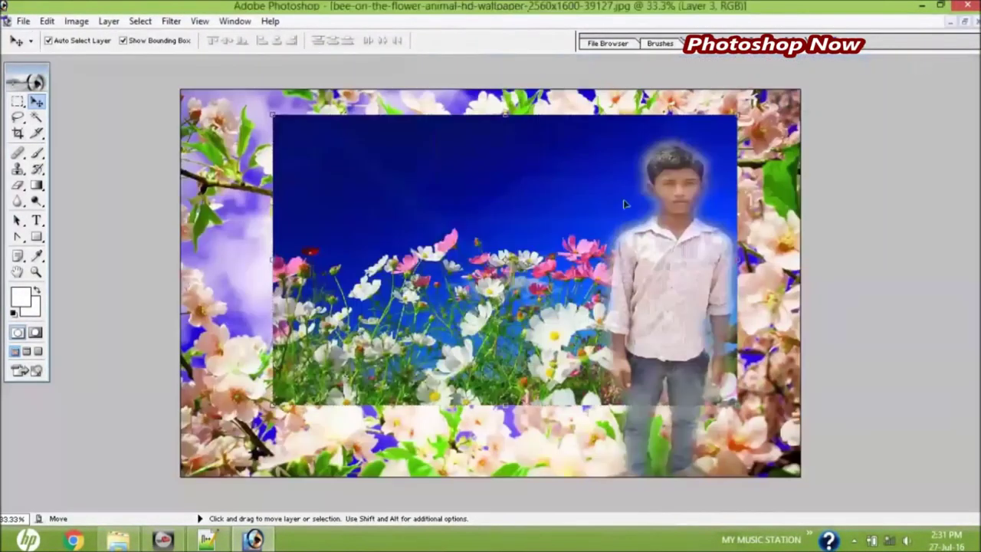
{"action": "left_click_drag", "start_coordinate": [512, 116], "coordinate": [506, 92]}
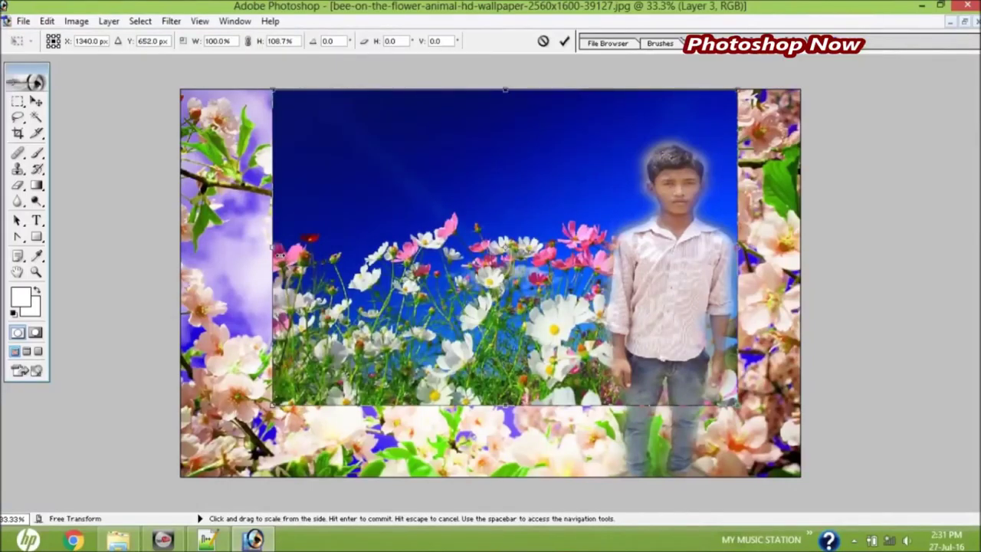
{"action": "left_click_drag", "start_coordinate": [273, 247], "coordinate": [181, 247]}
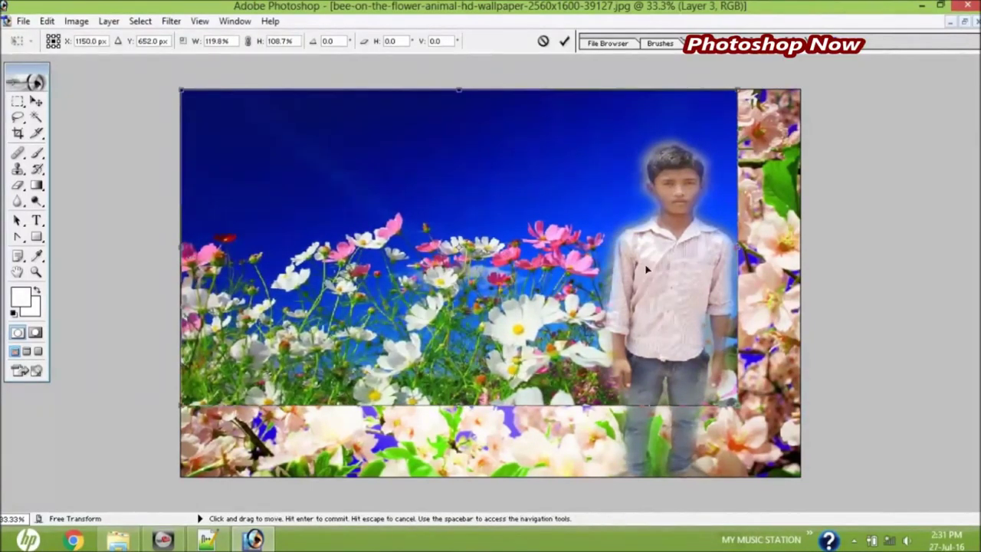
{"action": "left_click_drag", "start_coordinate": [742, 249], "coordinate": [801, 253]}
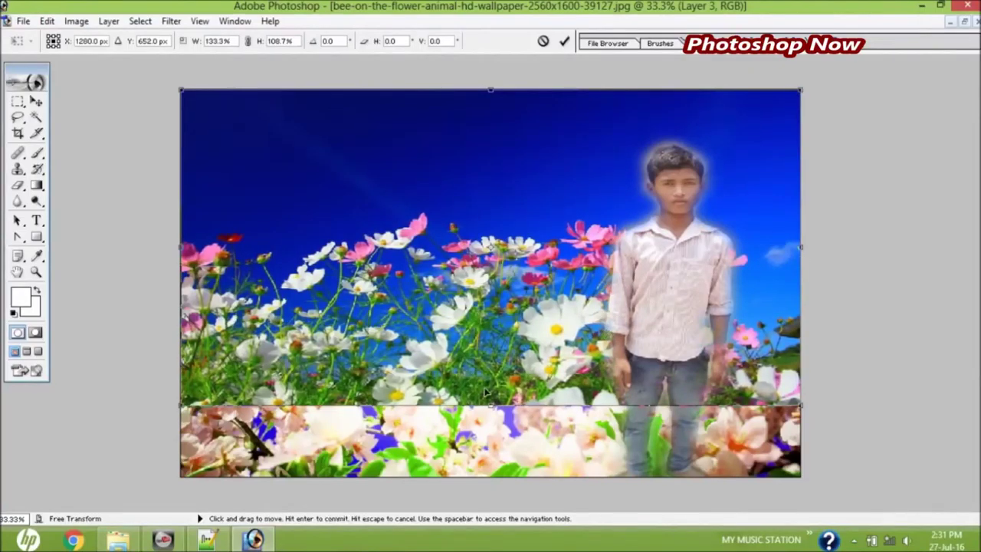
{"action": "left_click_drag", "start_coordinate": [494, 412], "coordinate": [494, 478]}
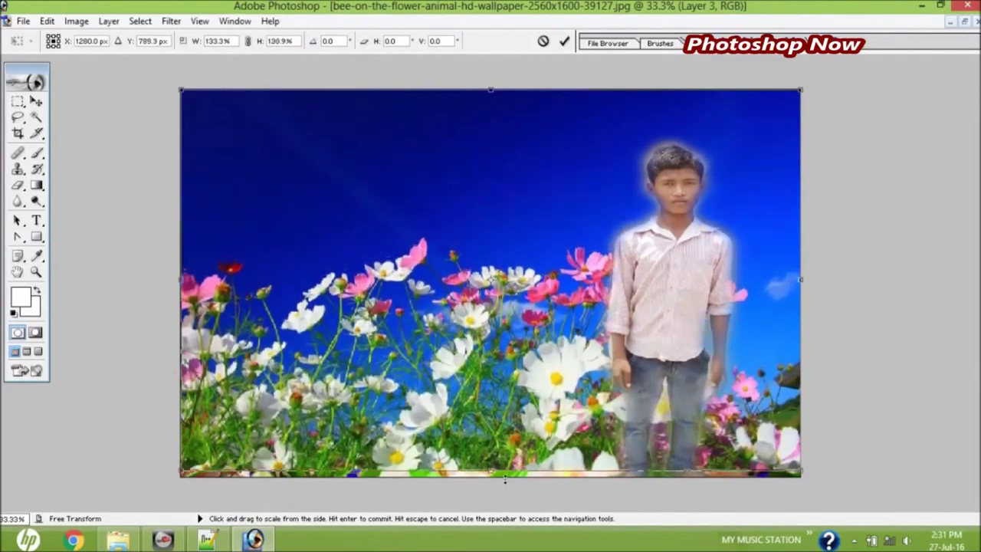
{"action": "key", "text": "Return"}
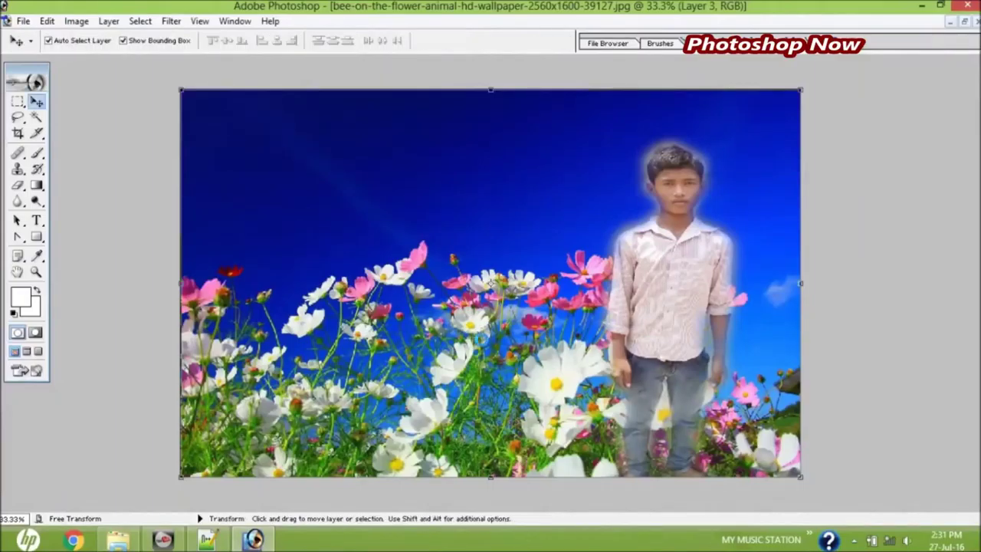
{"action": "left_click", "coordinate": [76, 20]}
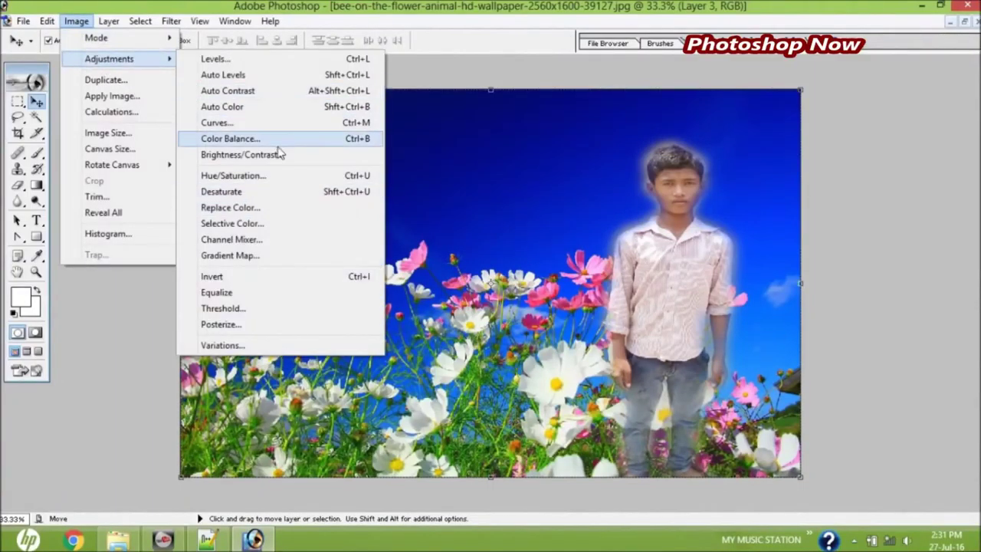
- Give the cosmos layer Hue -92 with slightly higher saturation and slightly lower lightness
{"action": "left_click", "coordinate": [279, 176]}
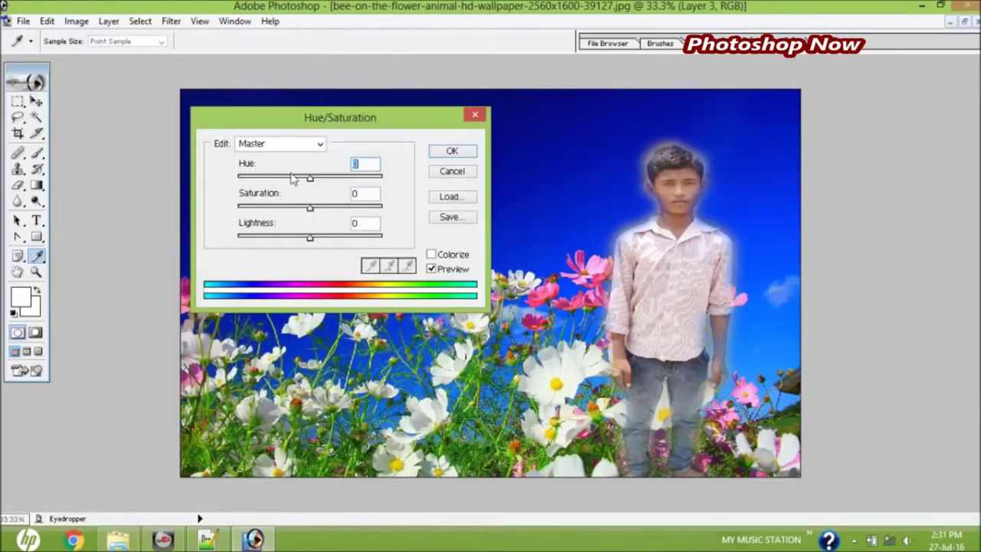
{"action": "left_click_drag", "start_coordinate": [310, 180], "coordinate": [270, 179]}
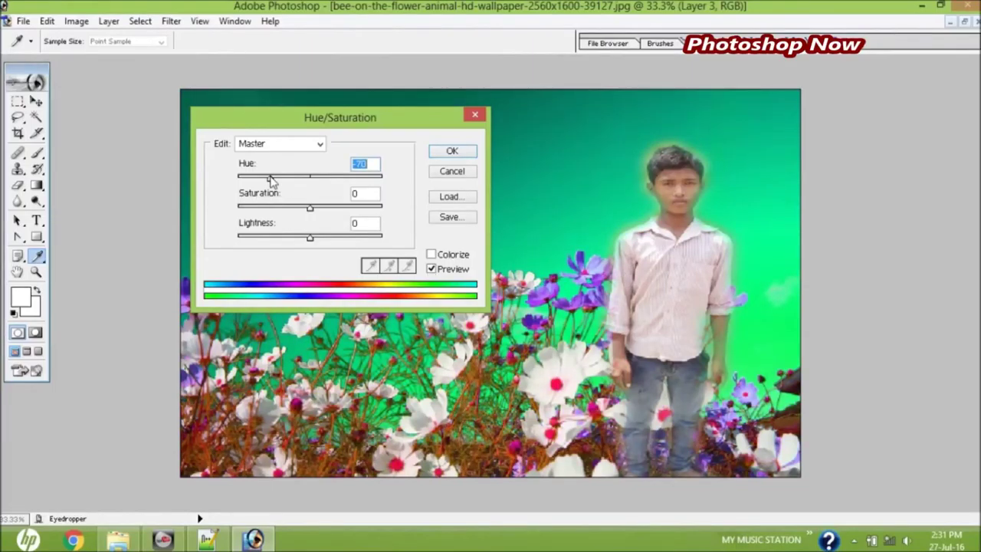
{"action": "key", "text": "Return"}
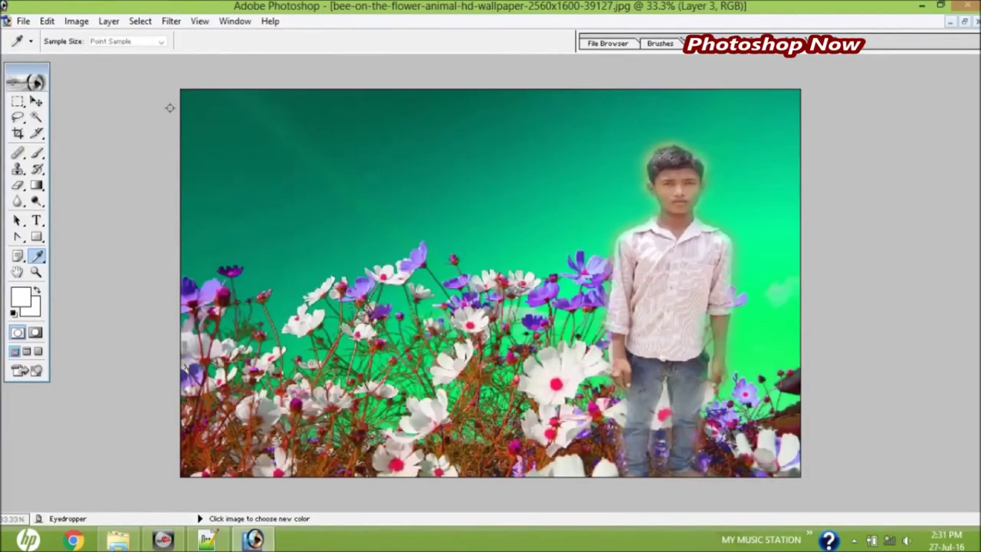
{"action": "left_click", "coordinate": [254, 539]}
{"action": "left_click", "coordinate": [255, 539]}
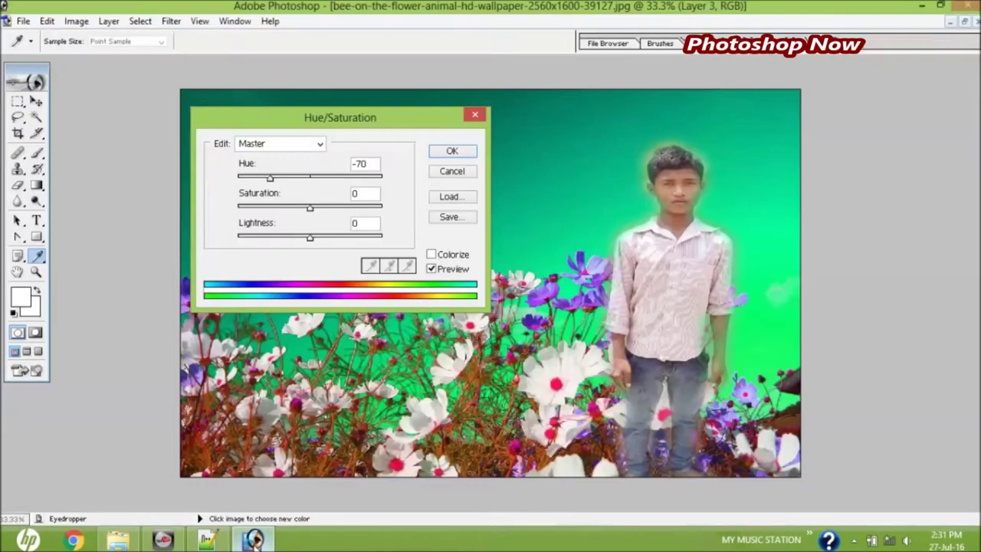
{"action": "left_click_drag", "start_coordinate": [270, 177], "coordinate": [263, 177]}
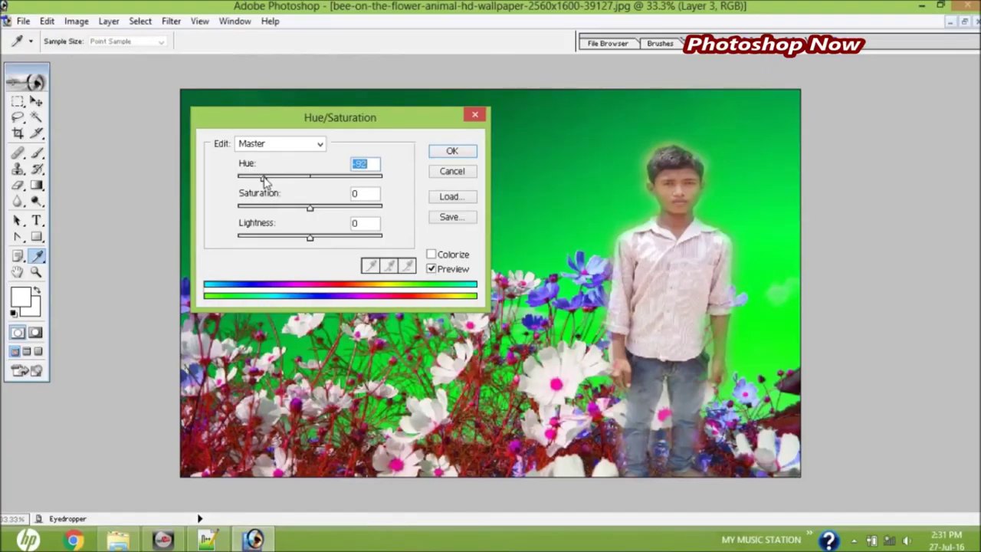
{"action": "left_click_drag", "start_coordinate": [312, 215], "coordinate": [322, 218]}
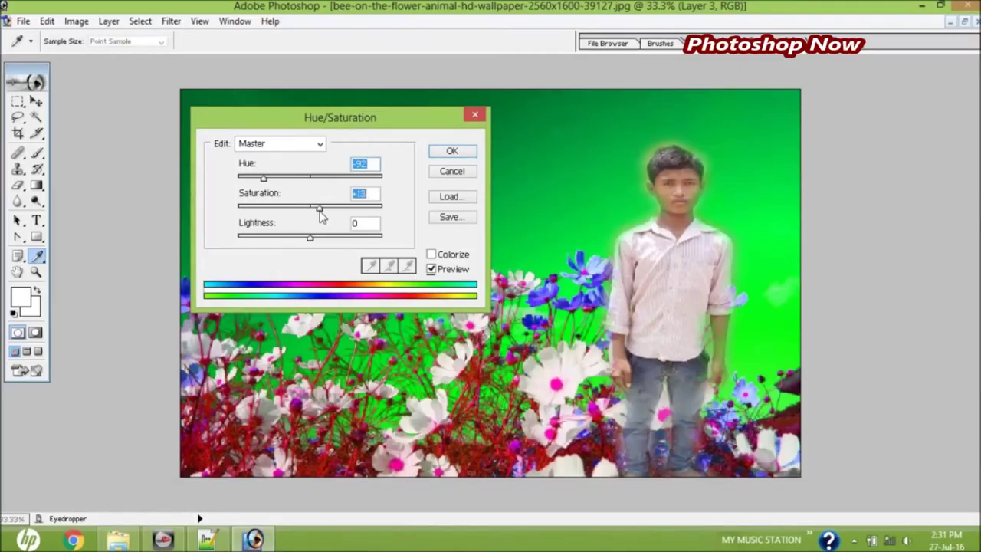
{"action": "left_click_drag", "start_coordinate": [310, 238], "coordinate": [310, 241]}
{"action": "key", "text": "Down"}
{"action": "key", "text": "Down"}
{"action": "key", "text": "Down"}
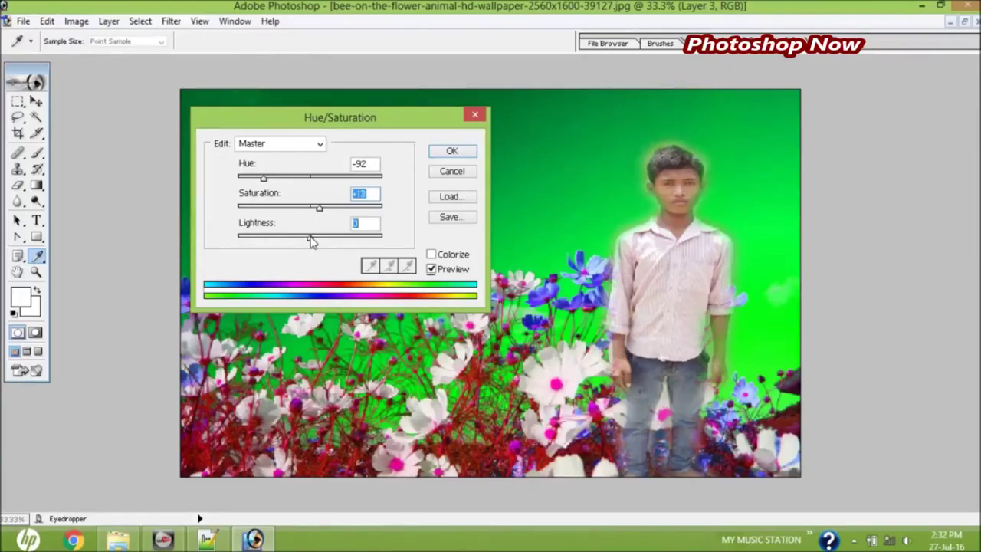
{"action": "left_click", "coordinate": [443, 156]}
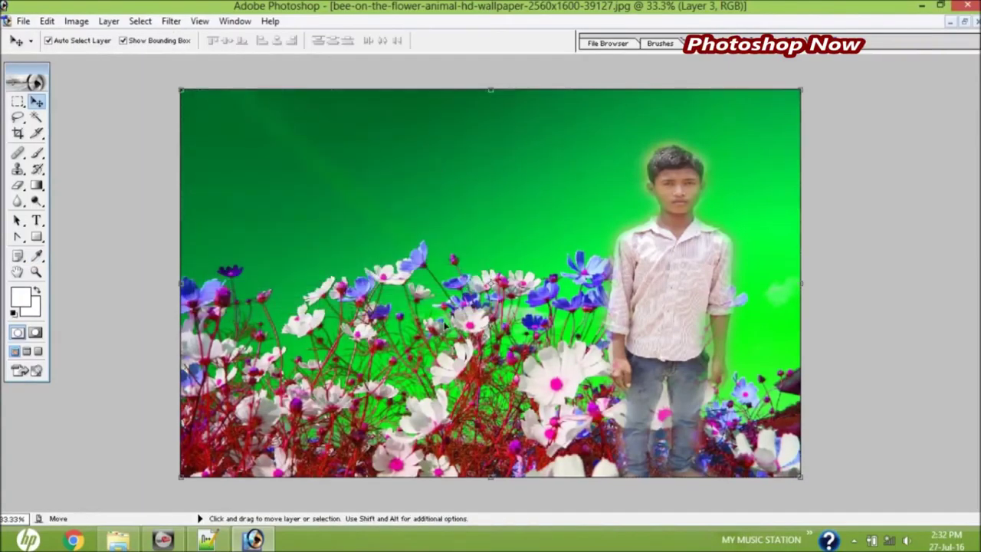
- Change the image width to 3560 px, resizing the composite to 3560 × 2225 with proportions constrained
{"action": "left_click", "coordinate": [76, 21]}
{"action": "left_click", "coordinate": [108, 133]}
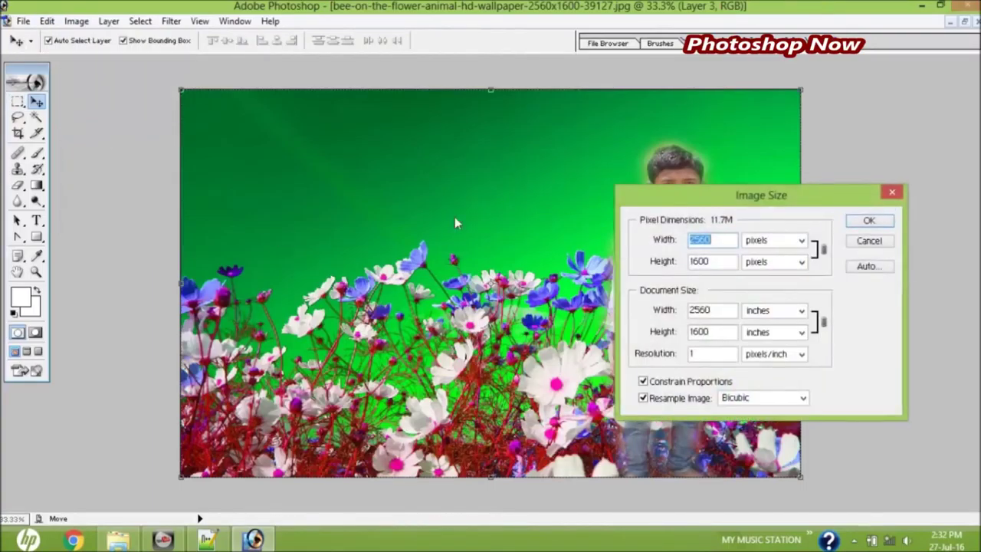
{"action": "left_click", "coordinate": [699, 242]}
{"action": "key", "text": "BackSpace"}
{"action": "type", "text": "3"}
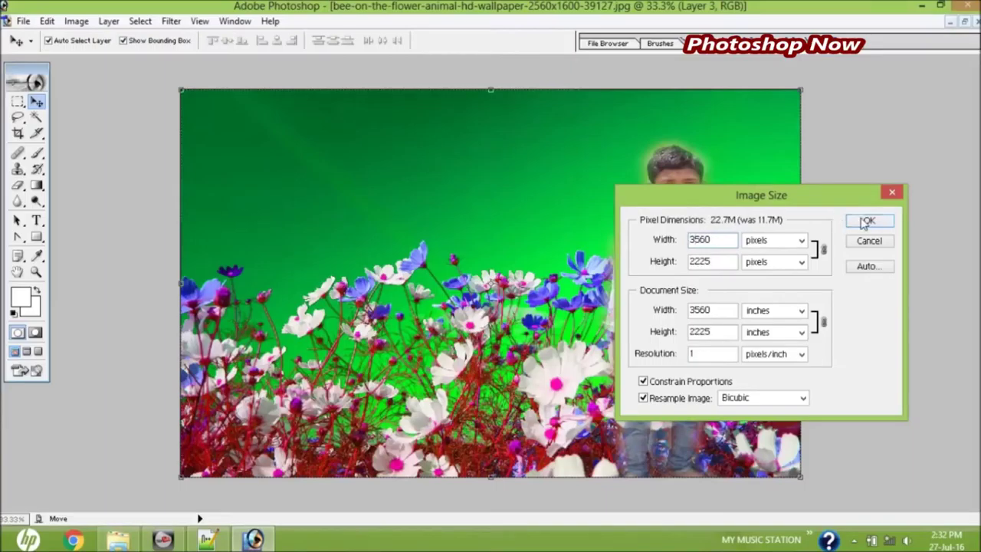
{"action": "left_click", "coordinate": [869, 221]}
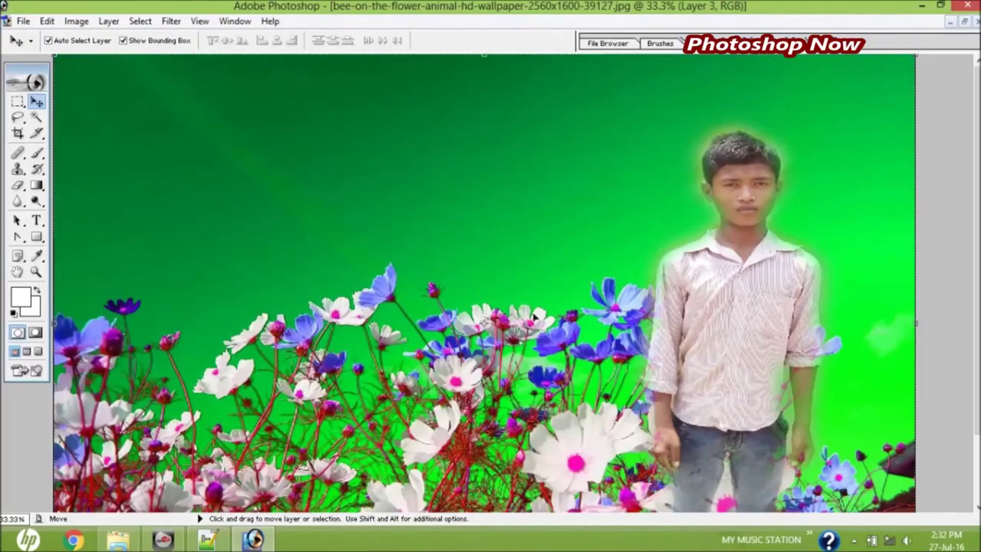
{"action": "left_click", "coordinate": [23, 21]}
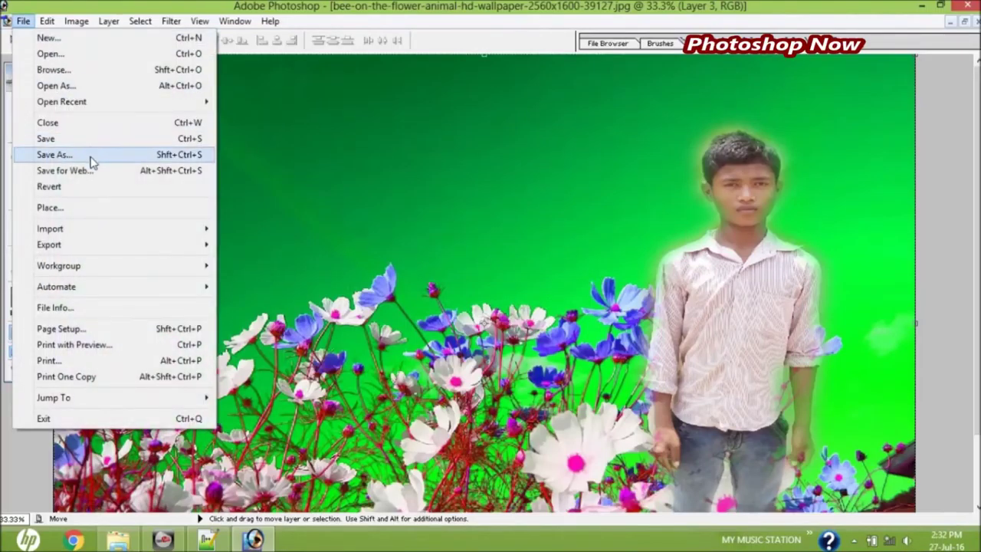
- Save a maximum-quality JPEG copy, with 'FF' added after 'hd' in the name, into the desktop wallpapers folder
{"action": "left_click", "coordinate": [90, 157]}
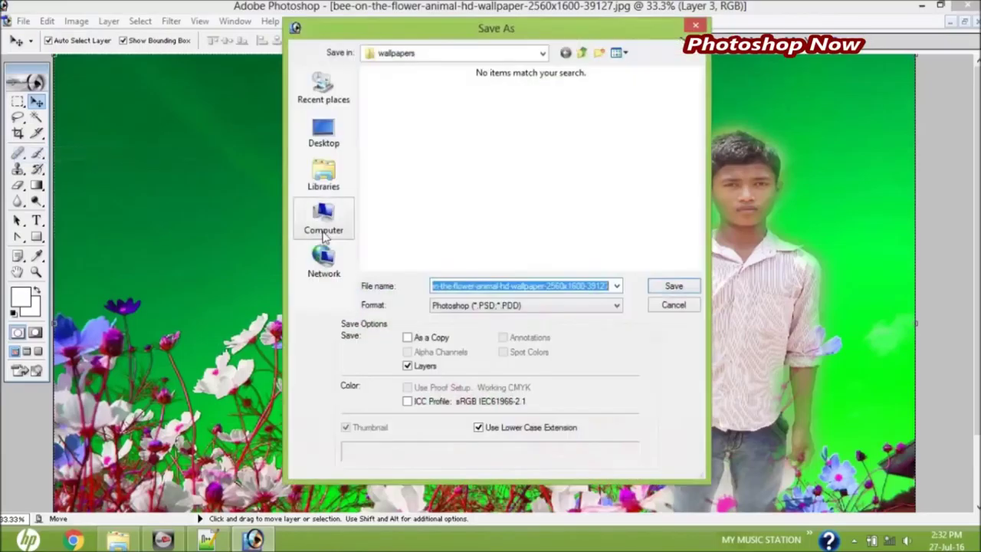
{"action": "left_click", "coordinate": [326, 146]}
{"action": "double_click", "coordinate": [587, 167]}
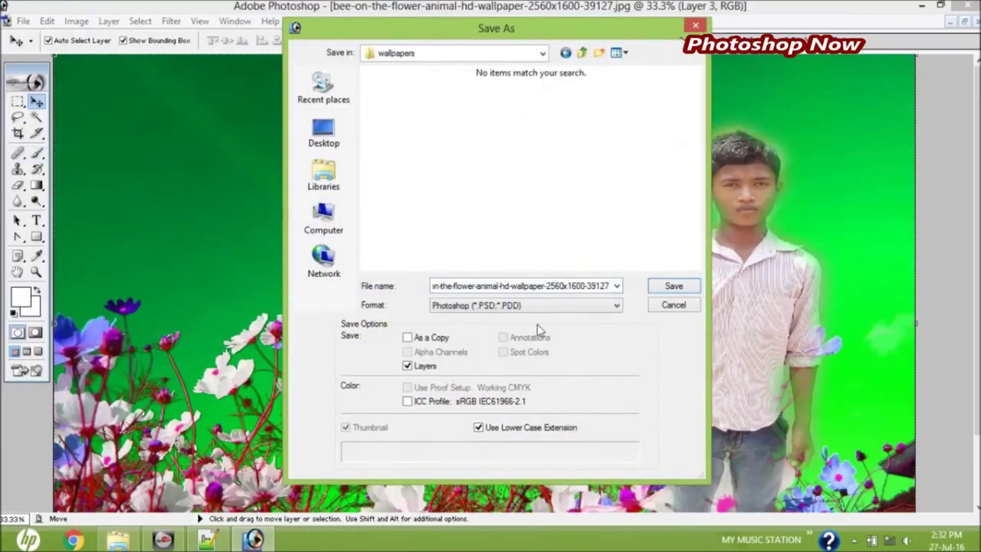
{"action": "double_click", "coordinate": [511, 286]}
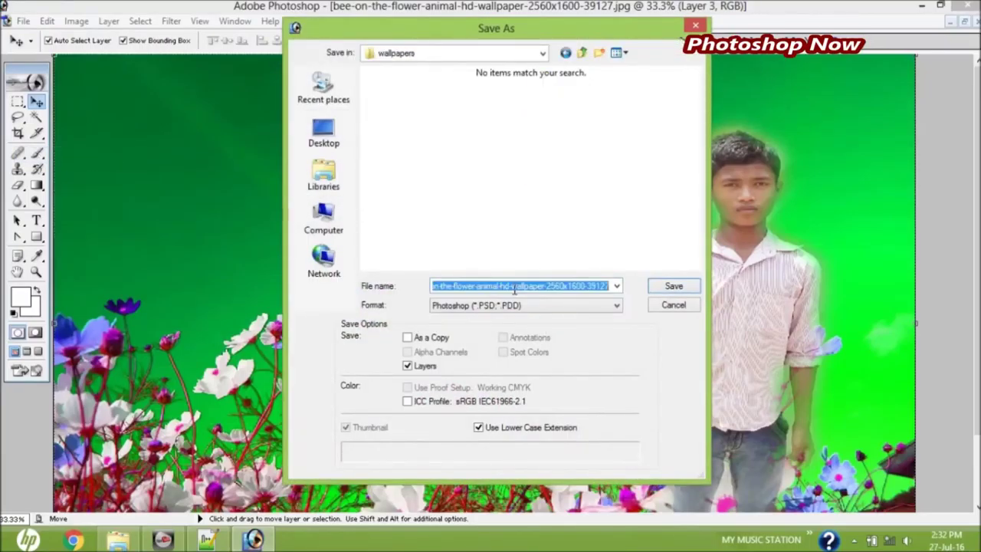
{"action": "left_click", "coordinate": [513, 286]}
{"action": "type", "text": "FF"}
{"action": "left_click", "coordinate": [511, 306]}
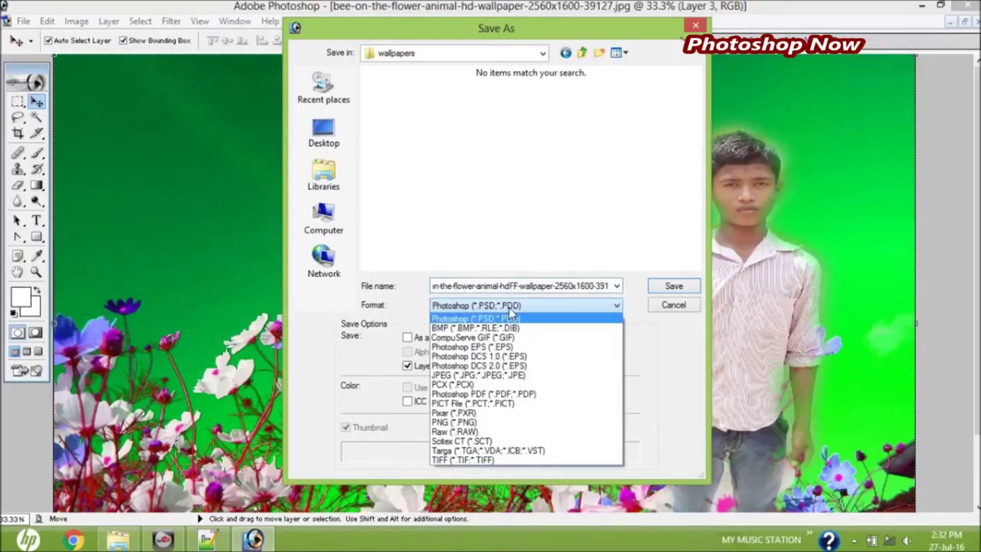
{"action": "left_click", "coordinate": [521, 376]}
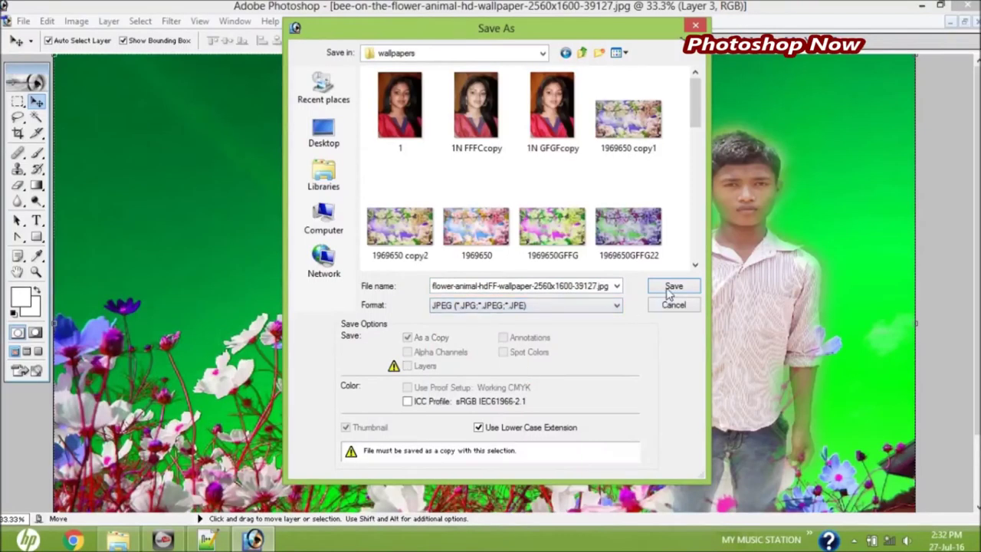
{"action": "left_click", "coordinate": [673, 285]}
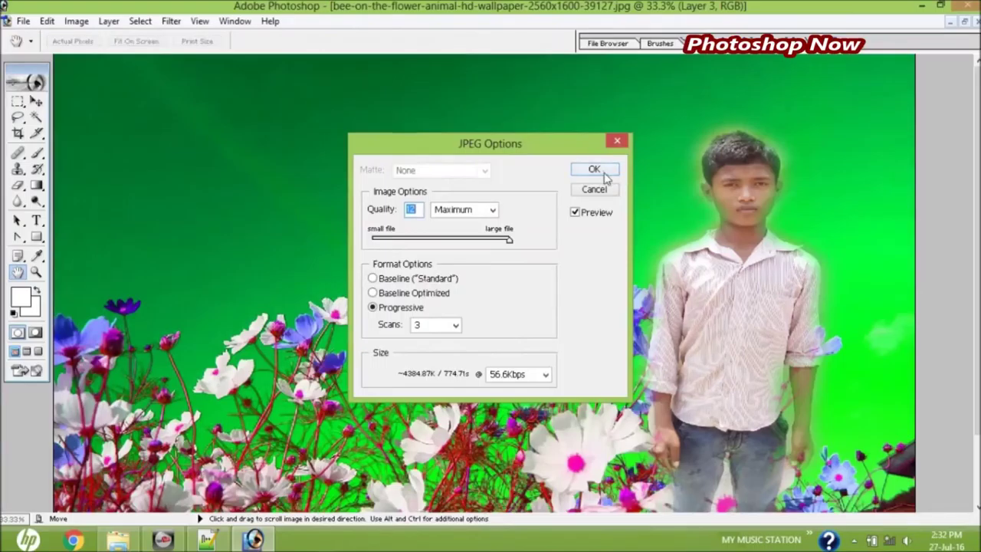
{"action": "left_click", "coordinate": [594, 169]}
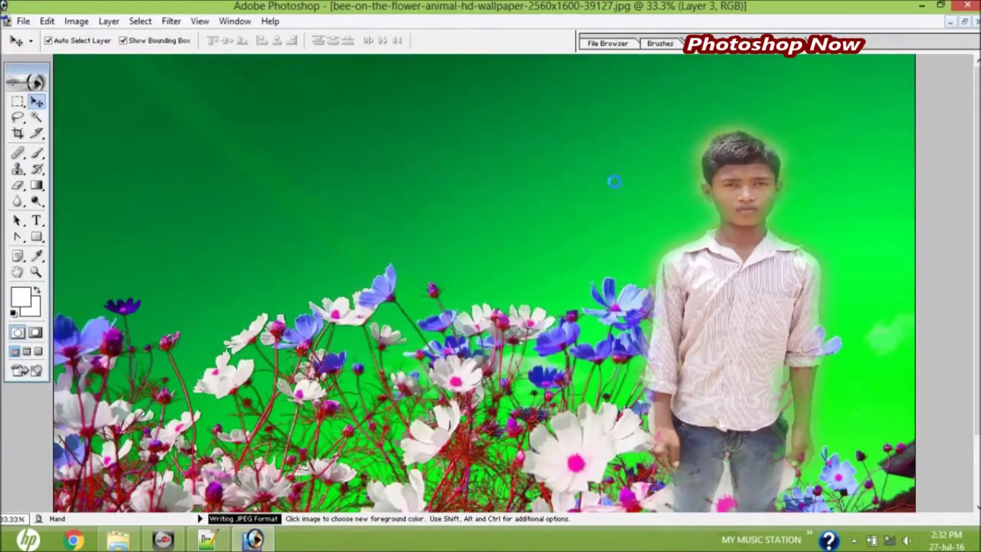
- Minimize Photoshop and Notepad++ and open the desktop wallpapers folder in Explorer
{"action": "left_click", "coordinate": [918, 7]}
{"action": "left_click", "coordinate": [919, 8]}
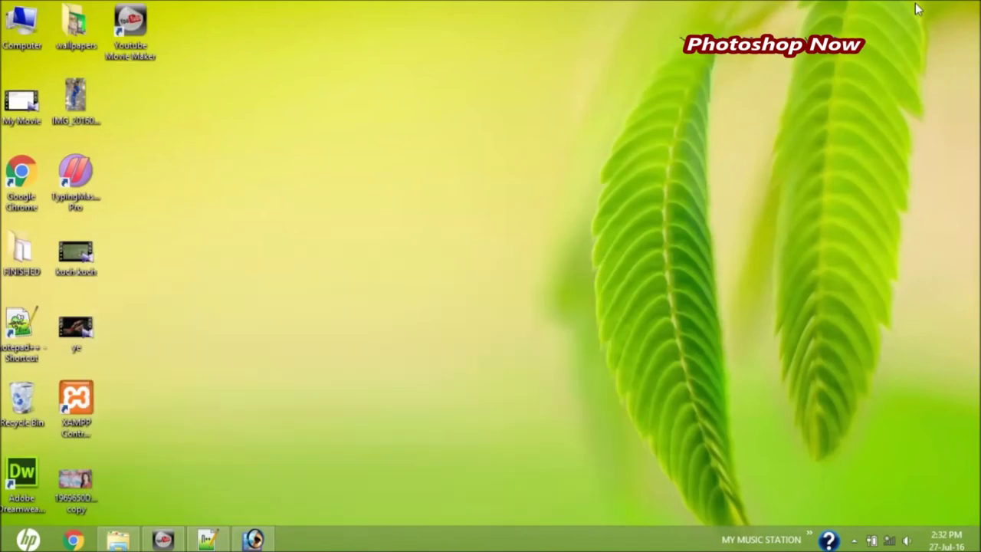
{"action": "double_click", "coordinate": [22, 26]}
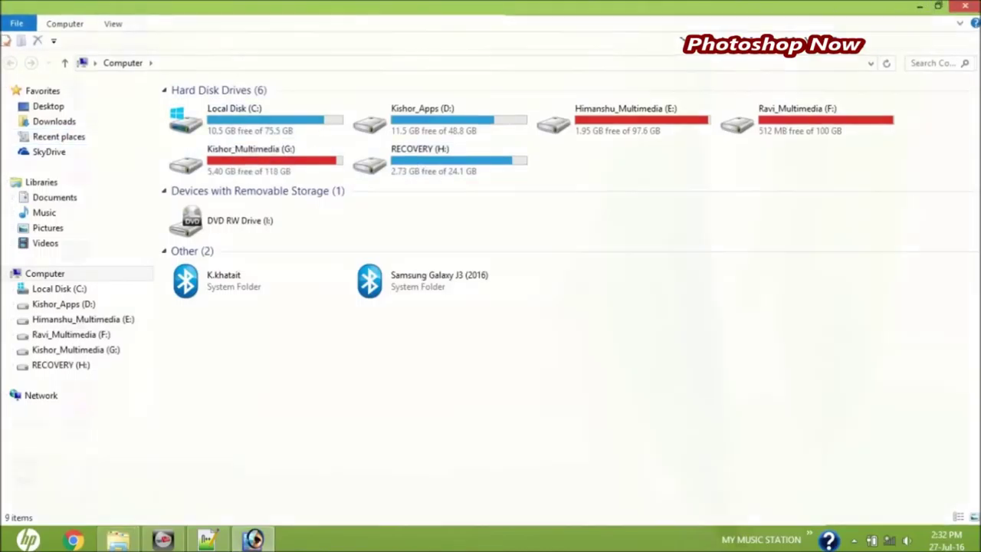
{"action": "left_click", "coordinate": [967, 5]}
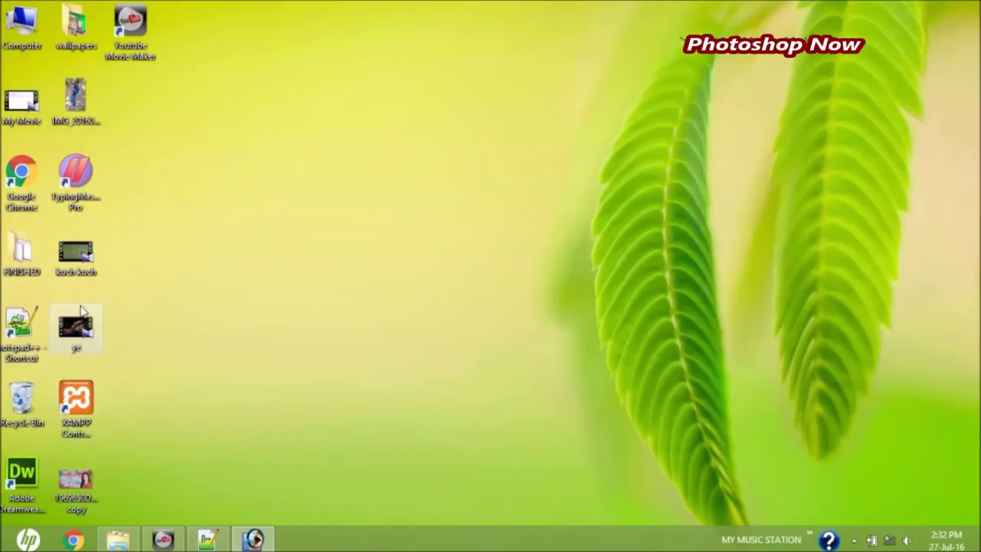
{"action": "double_click", "coordinate": [76, 26]}
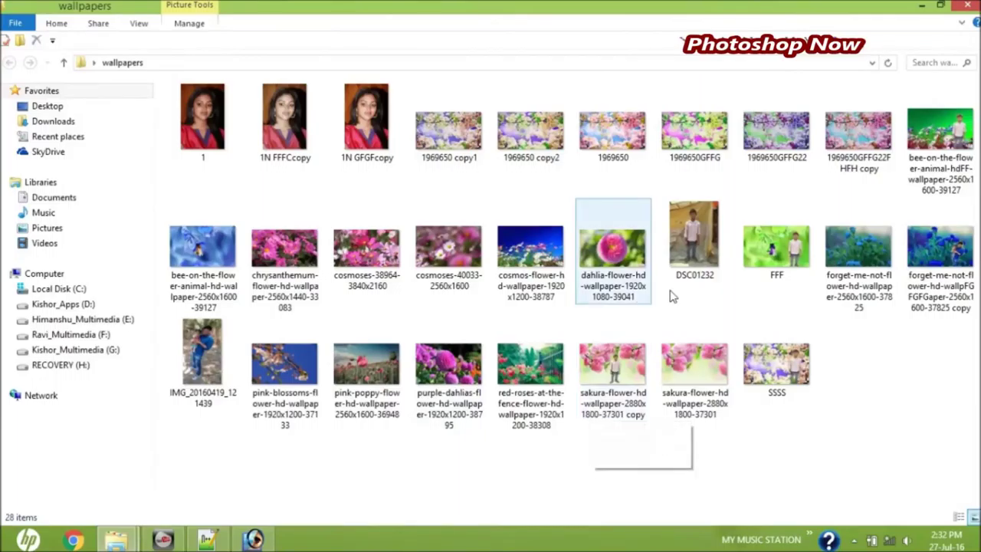
- Open the FFF, sakura copy and SSSS composites in Windows Photo Viewer
{"action": "double_click", "coordinate": [775, 272]}
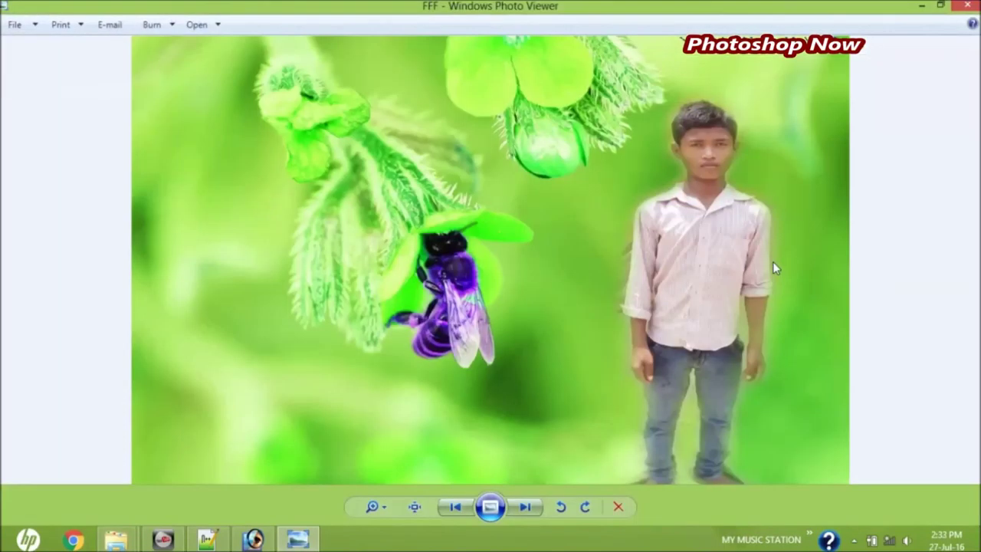
{"action": "left_click", "coordinate": [964, 5]}
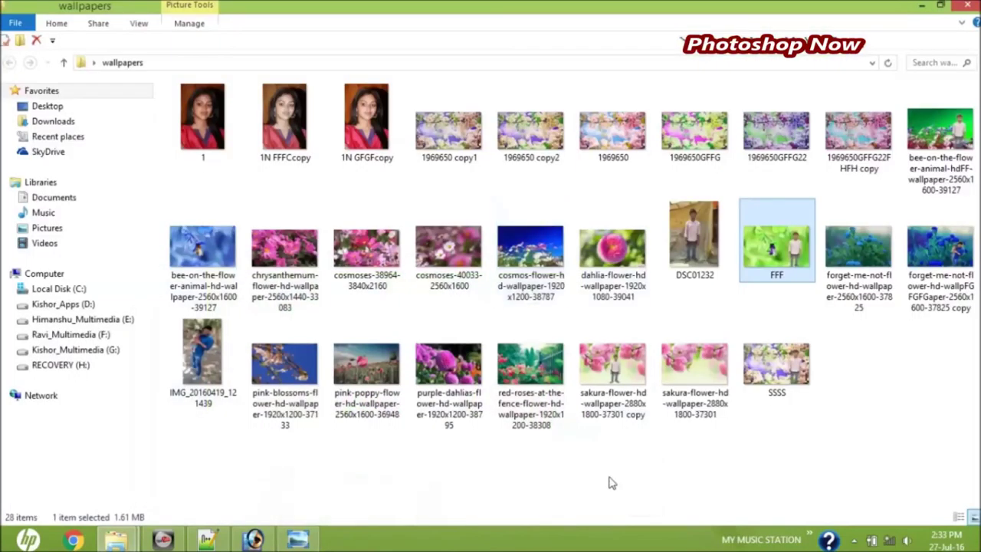
{"action": "double_click", "coordinate": [602, 410]}
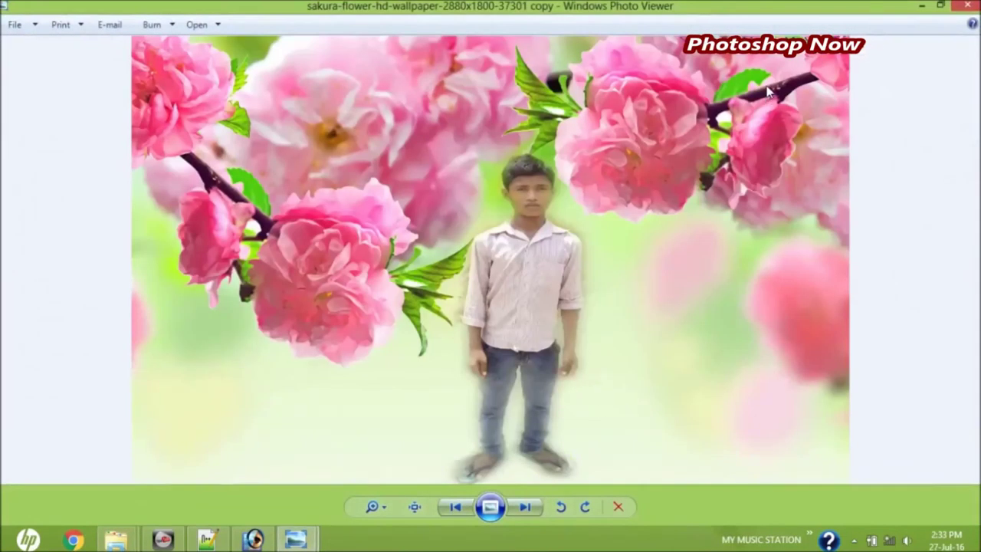
{"action": "left_click", "coordinate": [922, 6]}
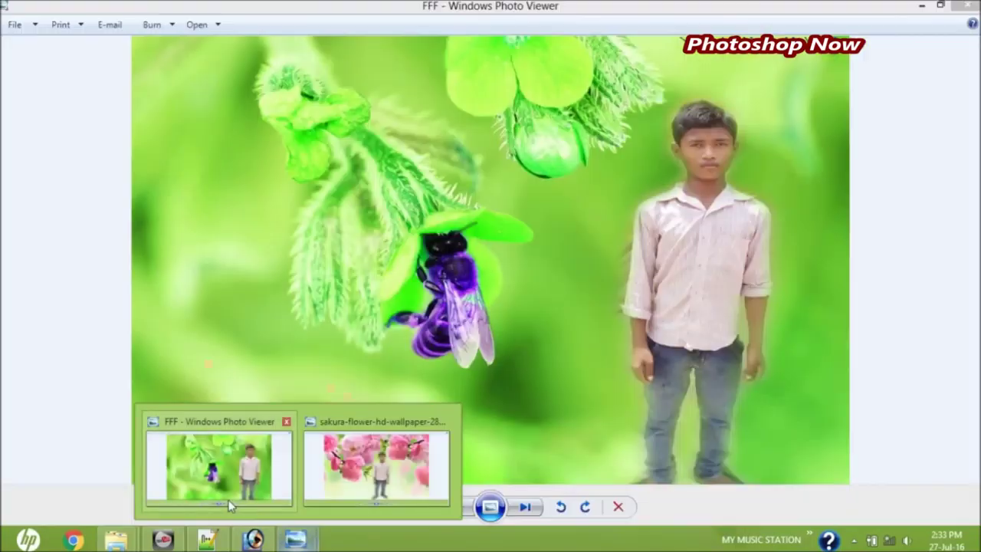
{"action": "mouse_move", "coordinate": [116, 541]}
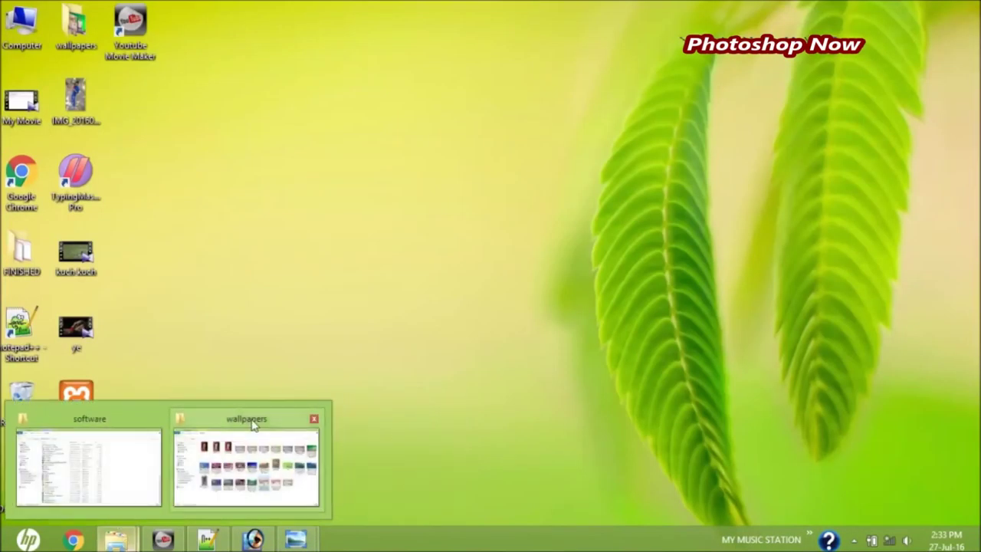
{"action": "left_click", "coordinate": [246, 466]}
{"action": "double_click", "coordinate": [754, 374]}
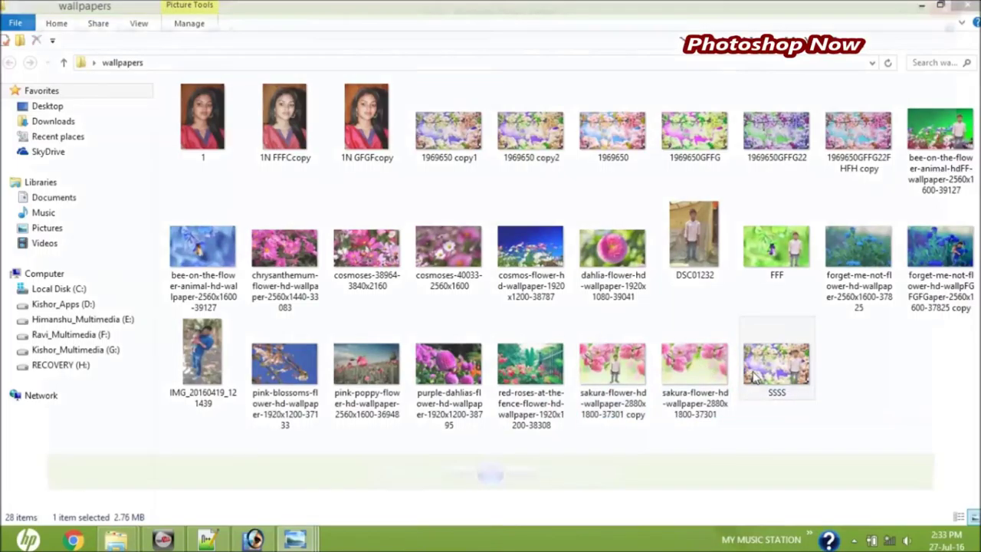
{"action": "left_click", "coordinate": [923, 8]}
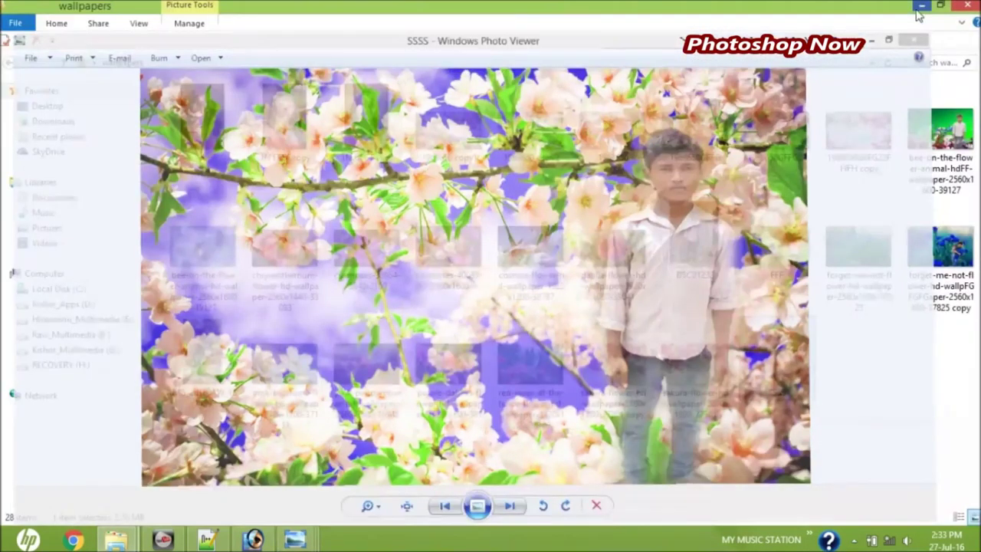
{"action": "mouse_move", "coordinate": [295, 541]}
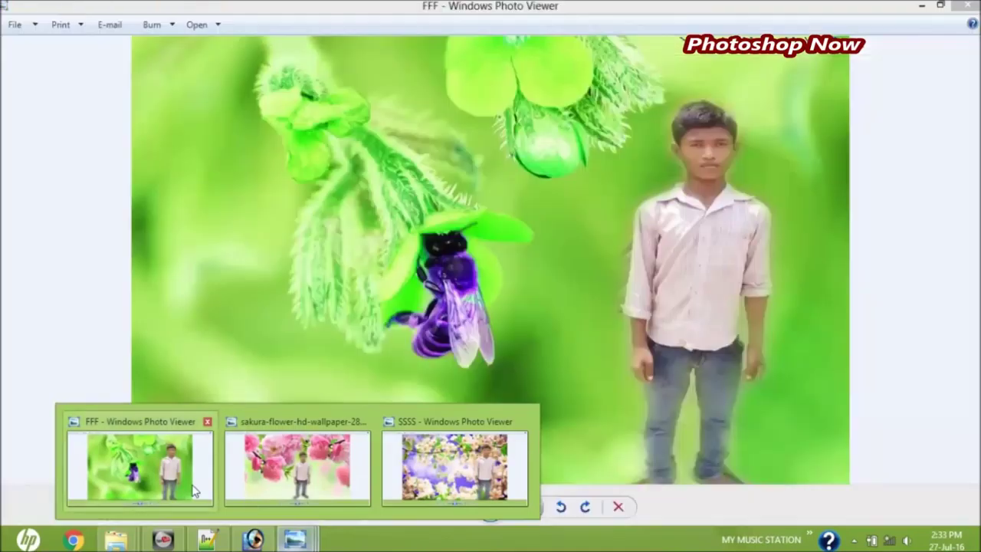
- Step between FFF and the next photo, then zoom into the sakura copy composite
{"action": "left_click", "coordinate": [192, 485]}
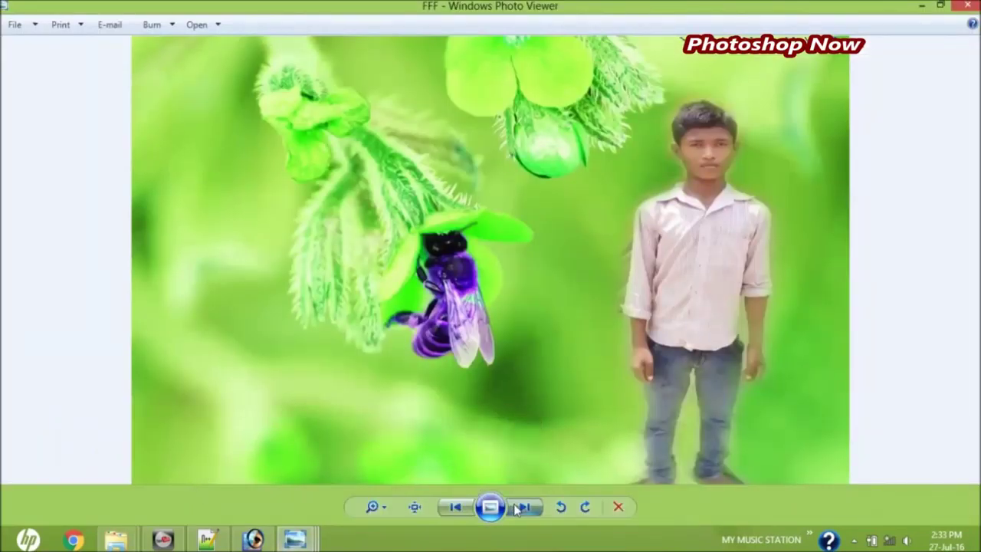
{"action": "left_click", "coordinate": [525, 507]}
{"action": "left_click", "coordinate": [472, 508]}
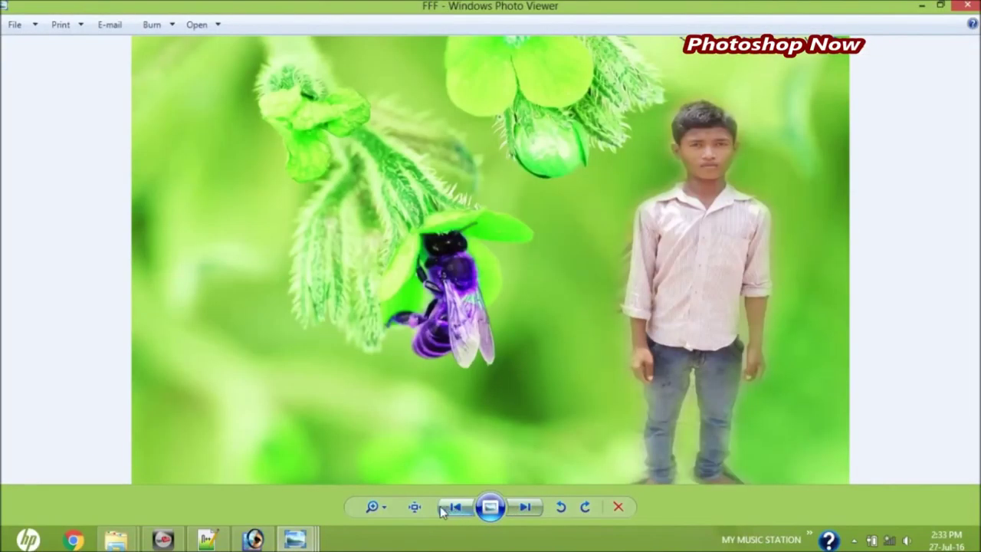
{"action": "mouse_move", "coordinate": [296, 540]}
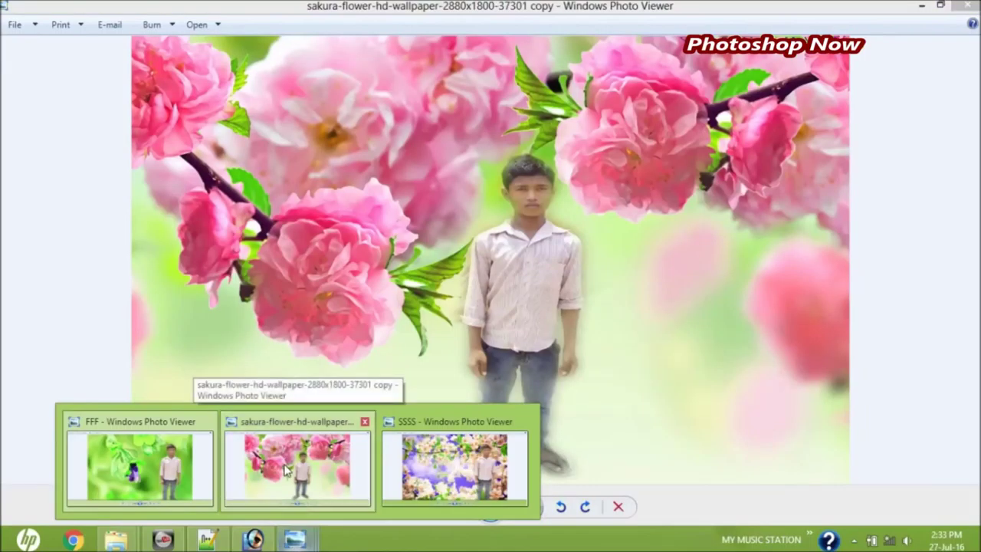
{"action": "left_click", "coordinate": [286, 469]}
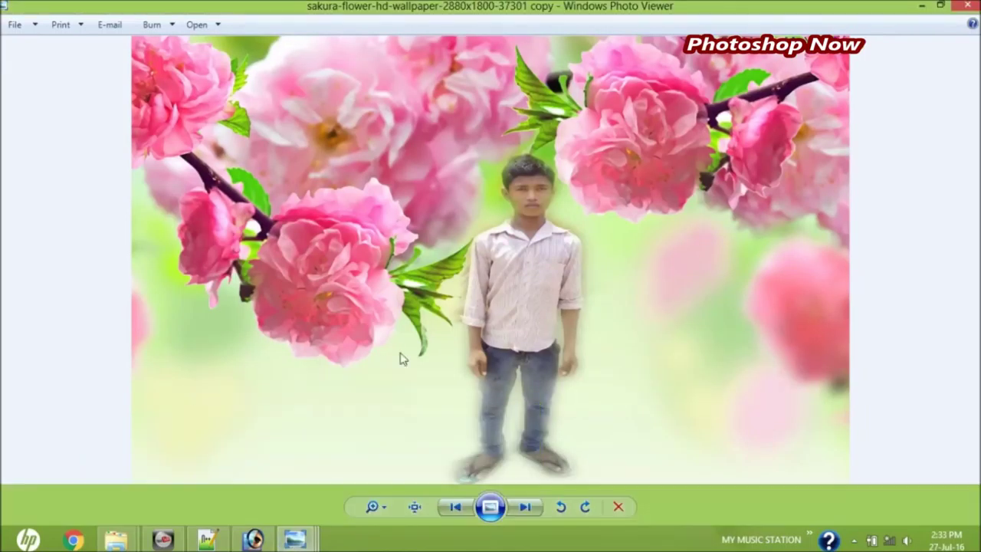
{"action": "scroll", "coordinate": [457, 315], "scroll_direction": "up", "scroll_amount": 3}
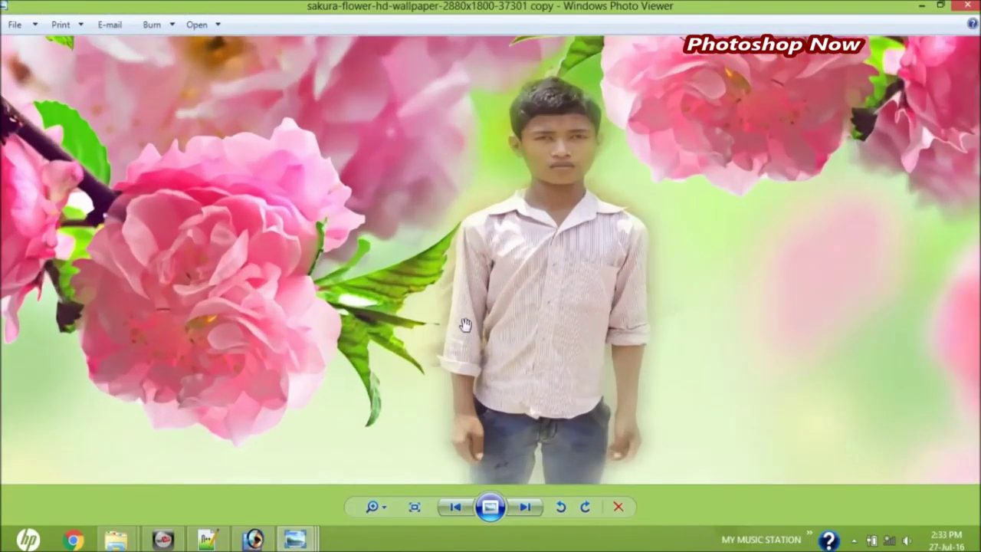
{"action": "mouse_move", "coordinate": [295, 539]}
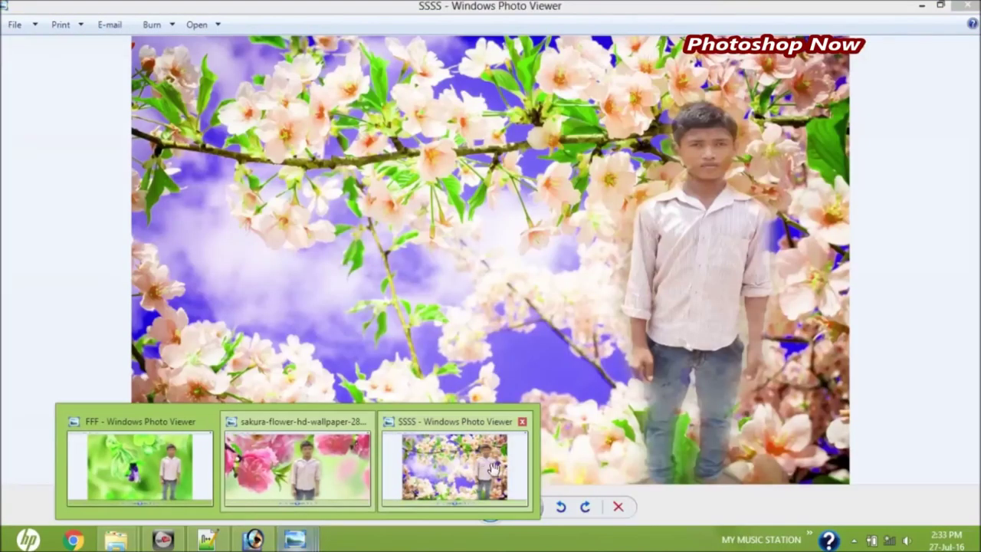
- Zoom into the SSSS composite to inspect the boy, then cycle back toward FFF
{"action": "left_click", "coordinate": [494, 469]}
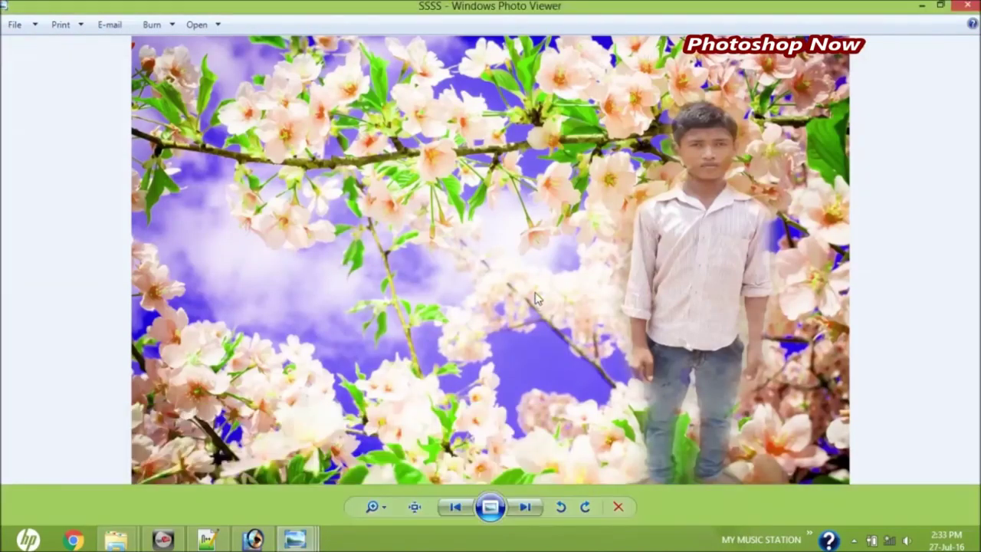
{"action": "scroll", "coordinate": [540, 302], "scroll_direction": "up", "scroll_amount": 1}
{"action": "scroll", "coordinate": [544, 307], "scroll_direction": "up", "scroll_amount": 2}
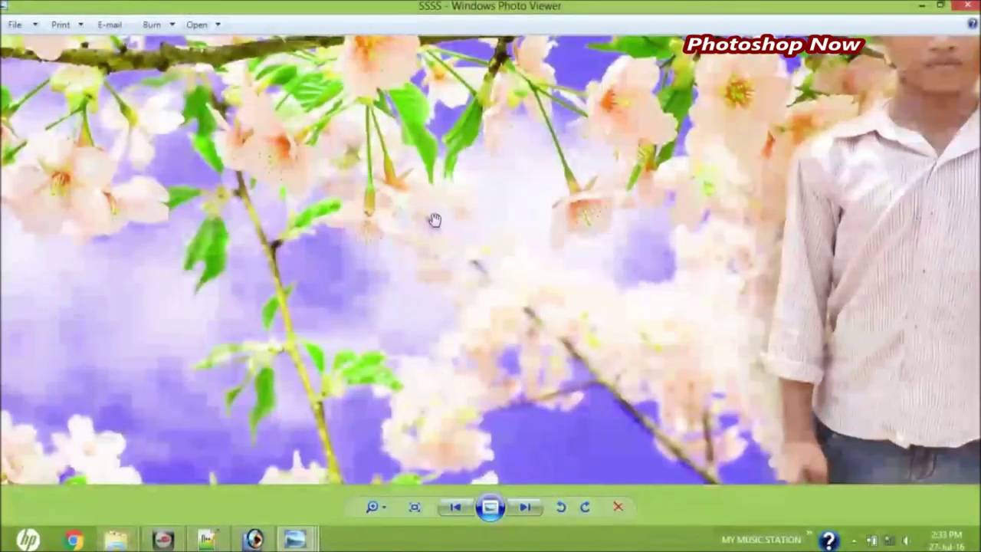
{"action": "scroll", "coordinate": [697, 191], "scroll_direction": "down", "scroll_amount": 3}
{"action": "scroll", "coordinate": [230, 286], "scroll_direction": "up", "scroll_amount": 1}
{"action": "scroll", "coordinate": [587, 276], "scroll_direction": "up", "scroll_amount": 1}
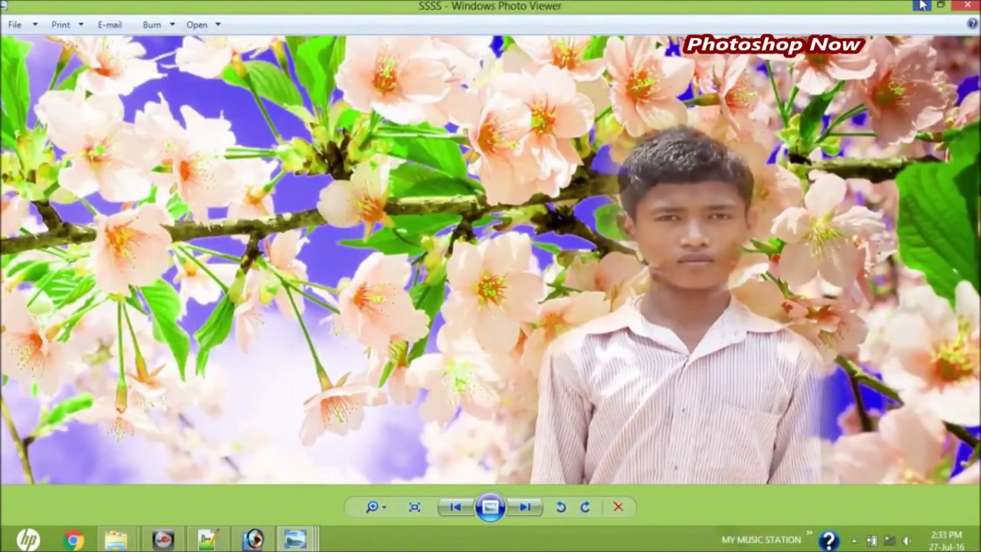
{"action": "key", "text": "Left"}
{"action": "key", "text": "Left"}
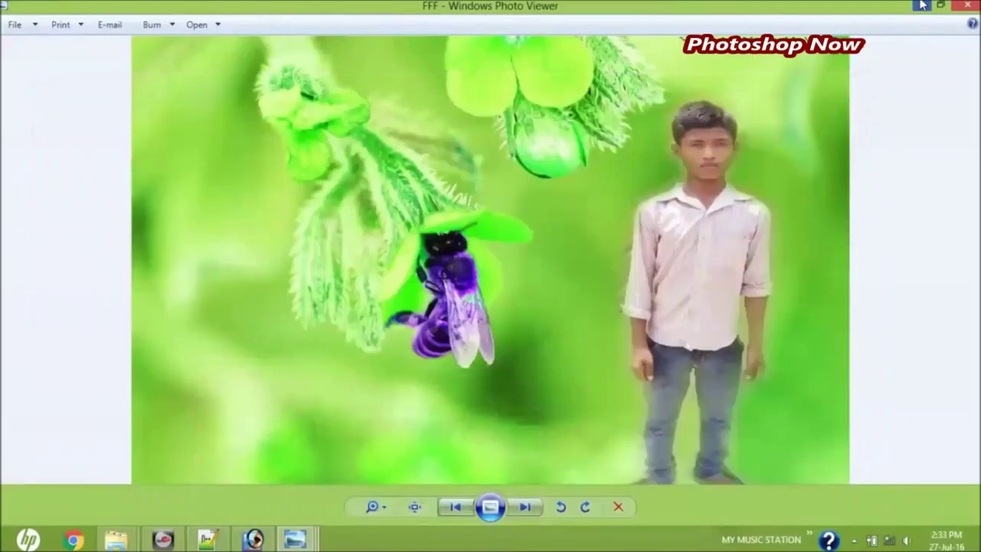